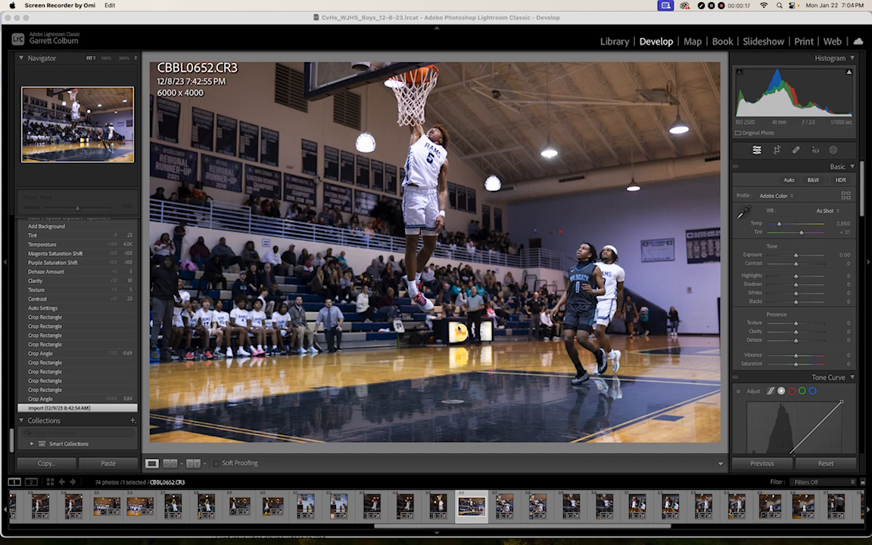
- Crop the photo to a vertical frame around the dunking player and straighten it automatically
click(776, 151)
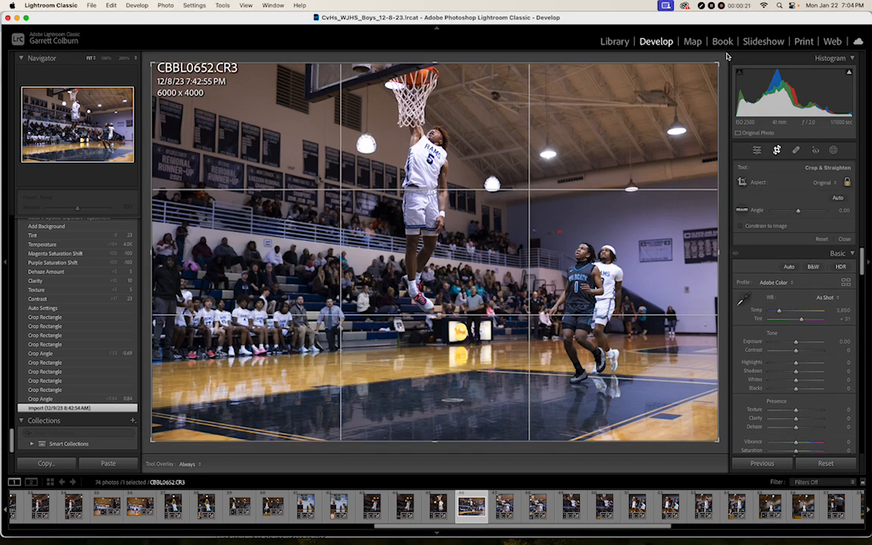
drag(717, 66, 363, 157)
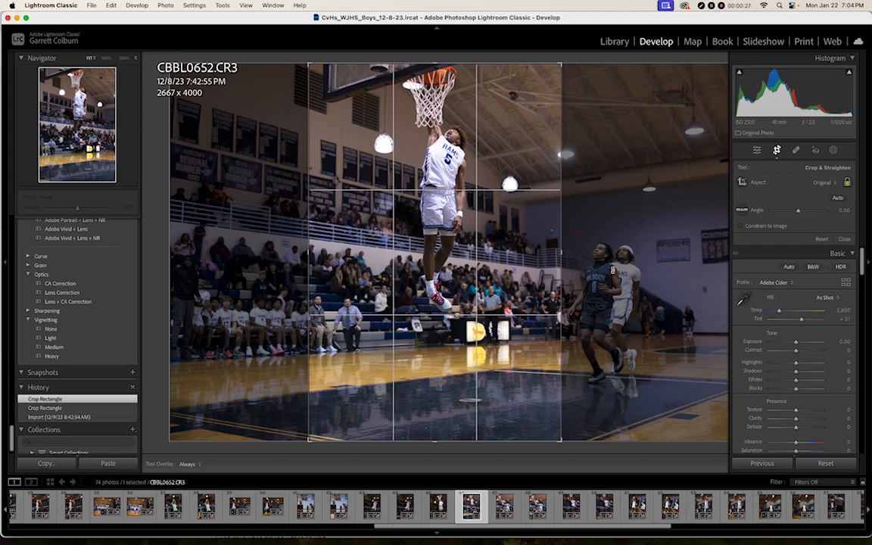
drag(612, 269, 611, 274)
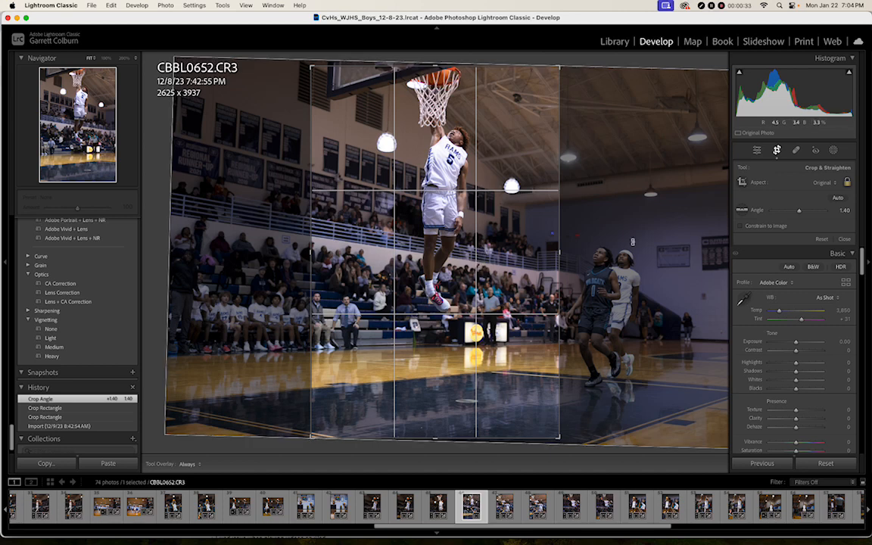
click(837, 198)
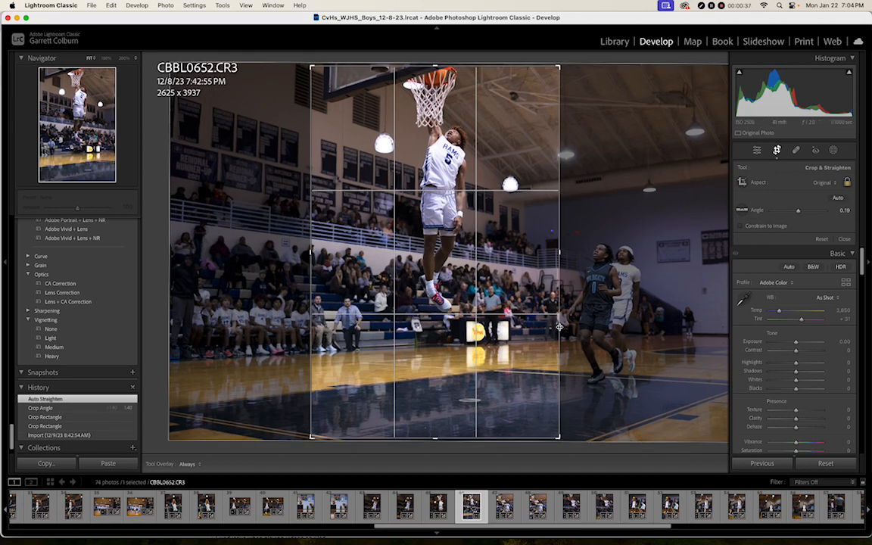
- Tighten and reposition the vertical crop around the player and hoop to about 2089 x 3133, and finish cropping
drag(558, 425, 533, 413)
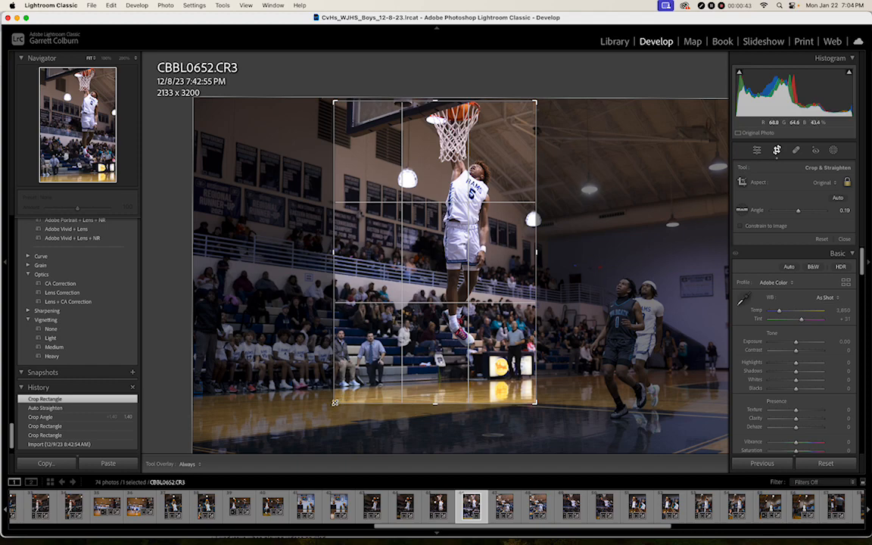
drag(335, 404, 342, 390)
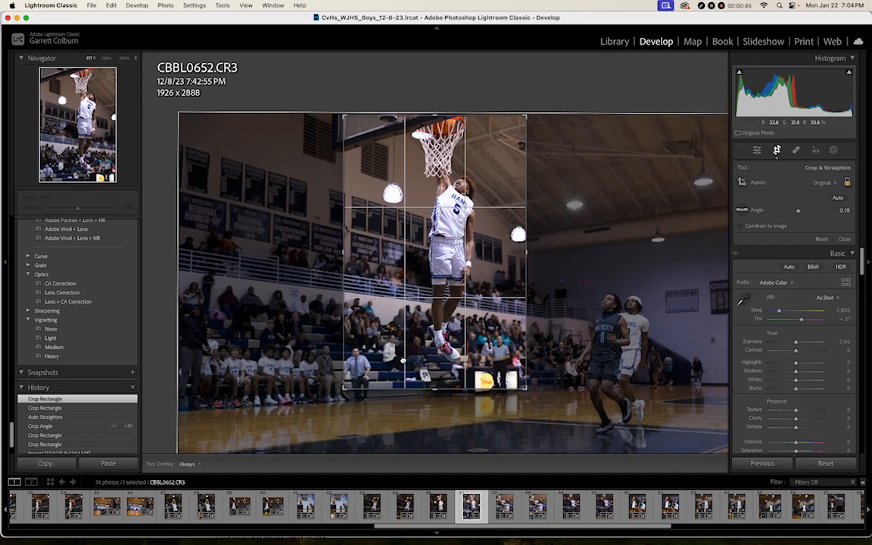
mouse_move(392, 357)
mouse_down()
mouse_move(377, 364)
mouse_move(370, 354)
mouse_move(398, 371)
mouse_up()
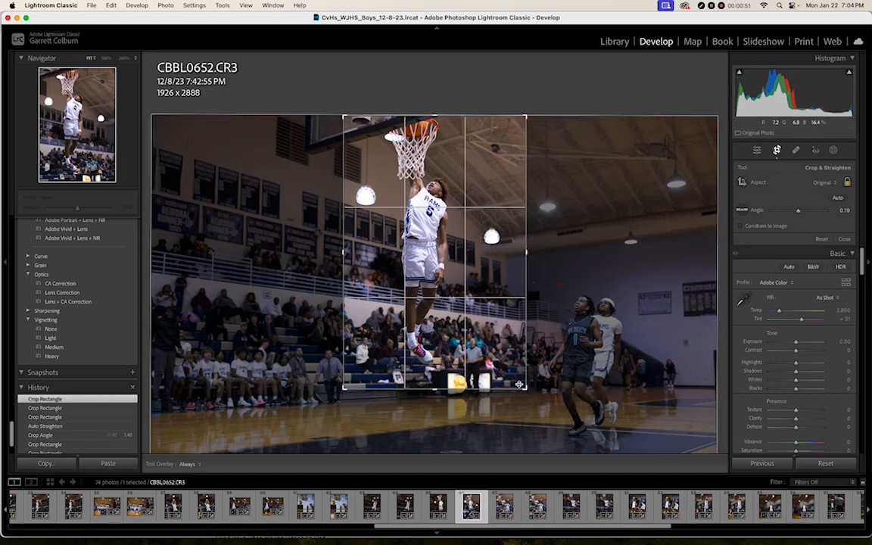
drag(344, 390, 327, 408)
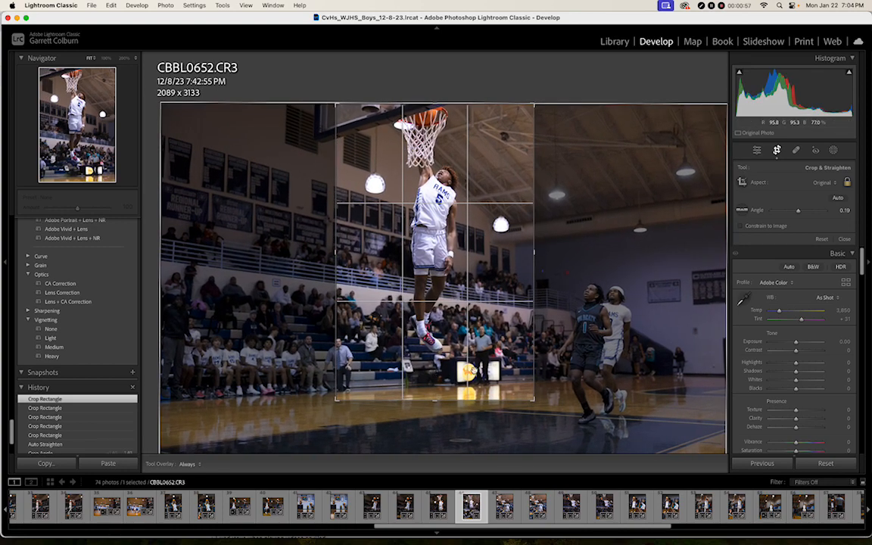
click(756, 151)
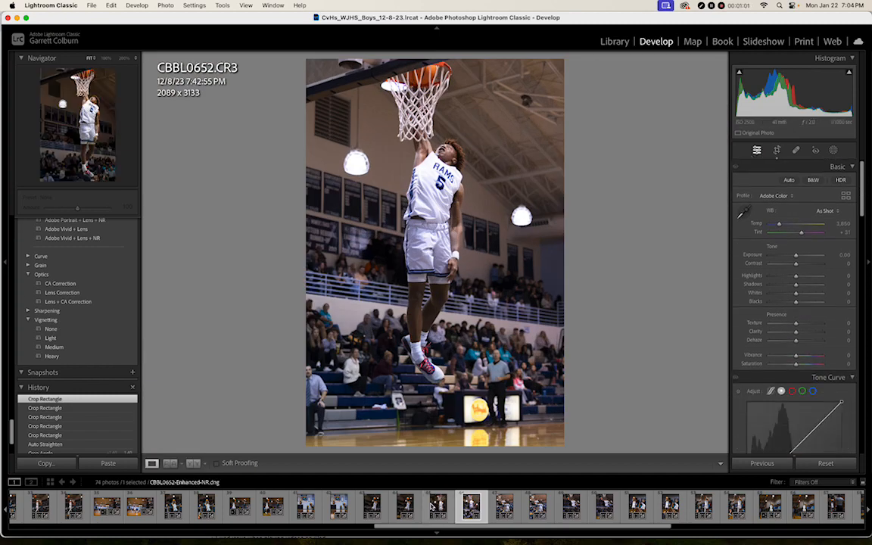
- Compare with the edited CBBL0652-Enhanced-NR.dng, and tighten the crop of CBBL0652.CR3 to about 1943 x 2914 around the player
click(436, 506)
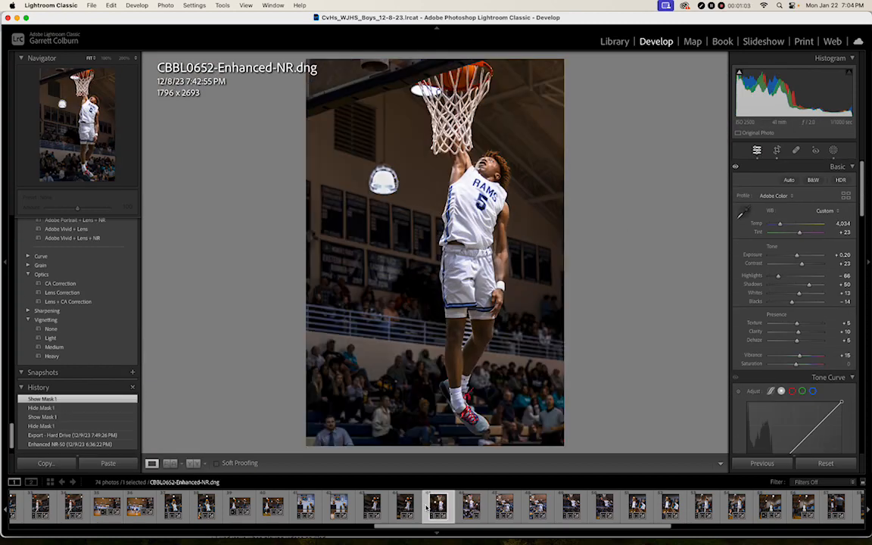
key(Right)
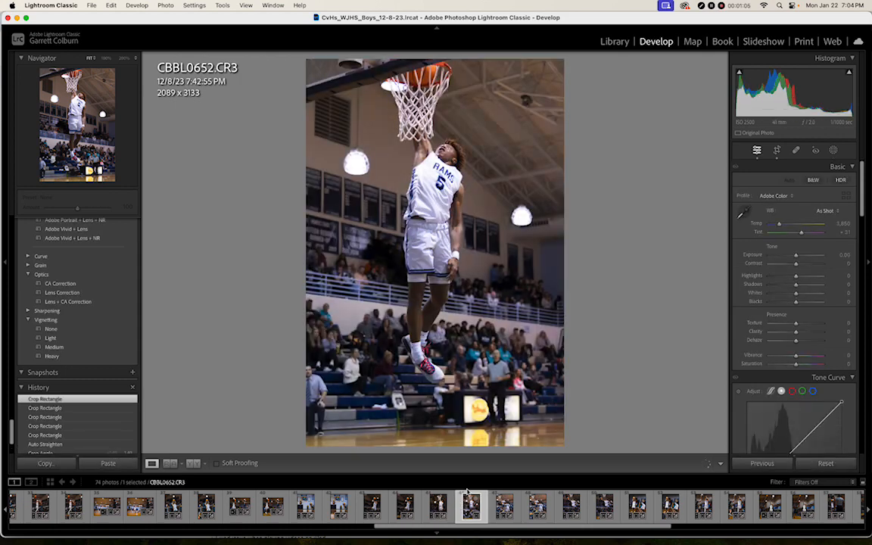
click(776, 151)
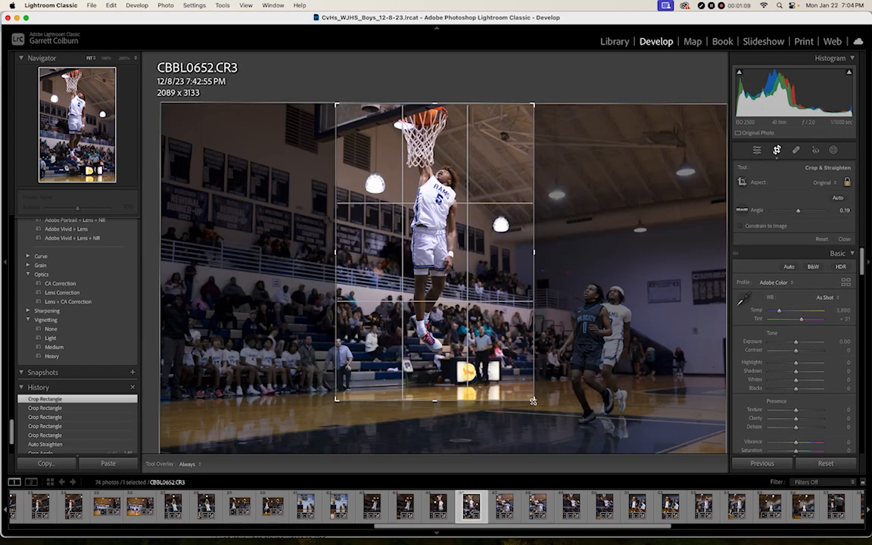
drag(533, 401, 526, 399)
drag(485, 359, 496, 358)
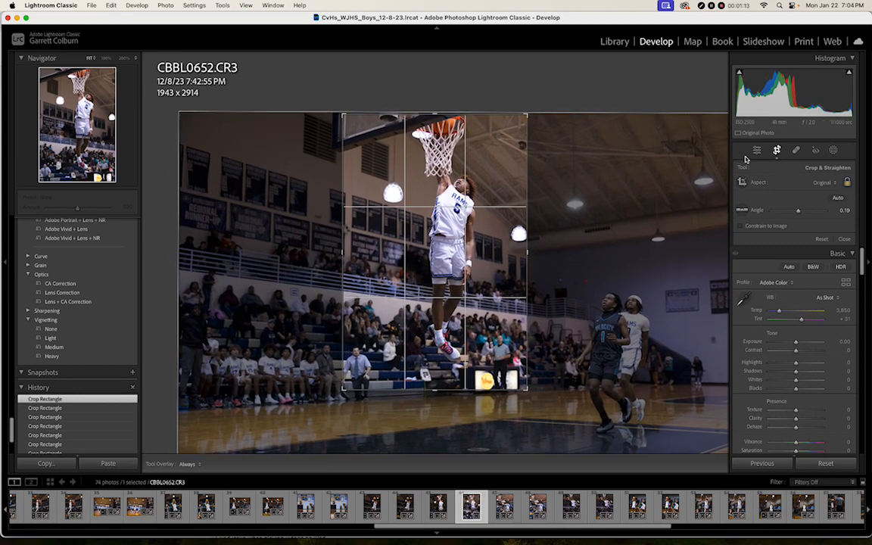
key(Return)
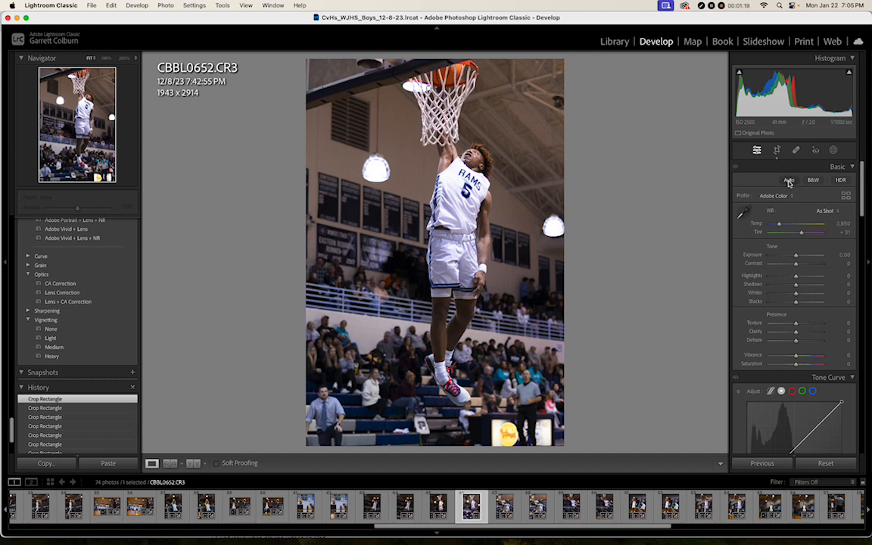
- Apply the automatic tone settings, inspect the player up close, and cool the white balance temperature to 3,727
click(789, 181)
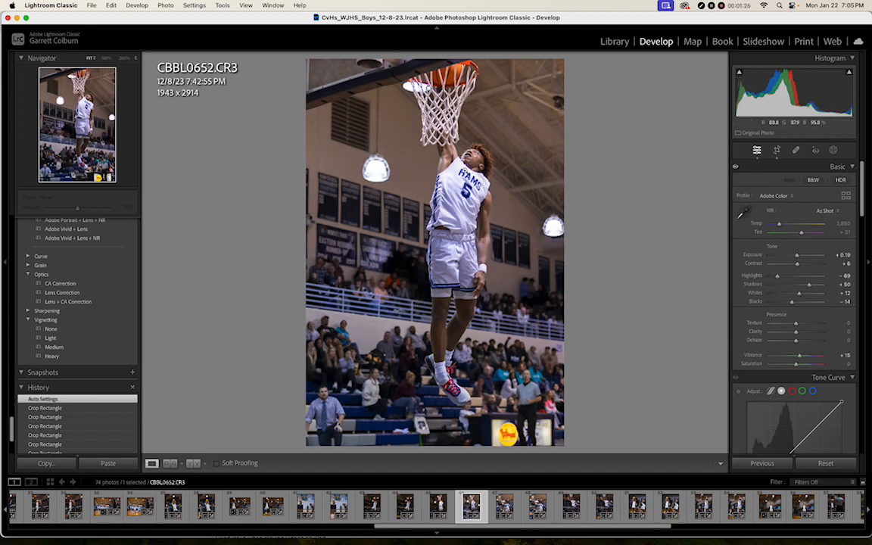
click(468, 154)
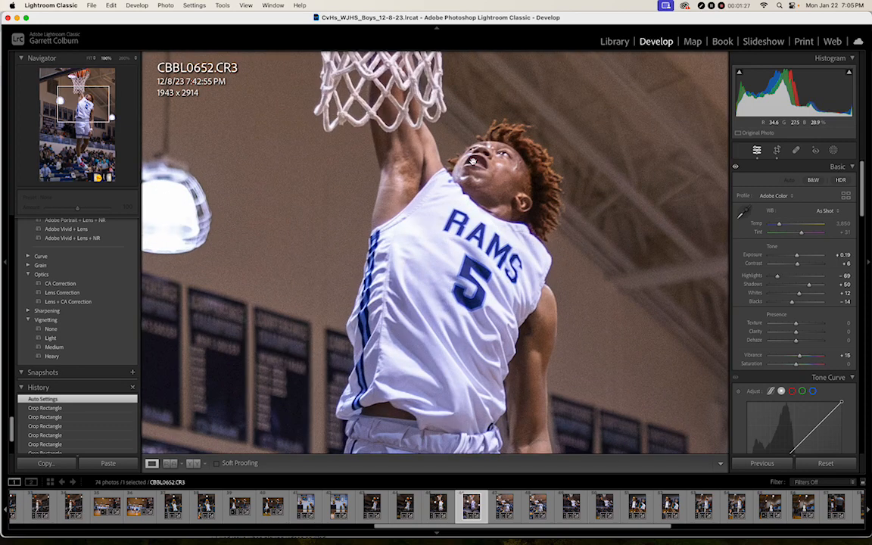
click(466, 156)
click(463, 210)
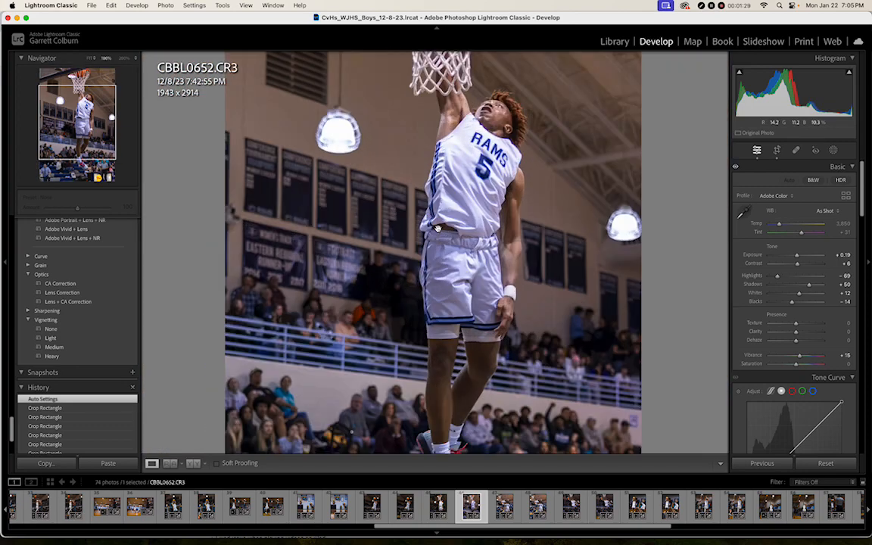
click(432, 241)
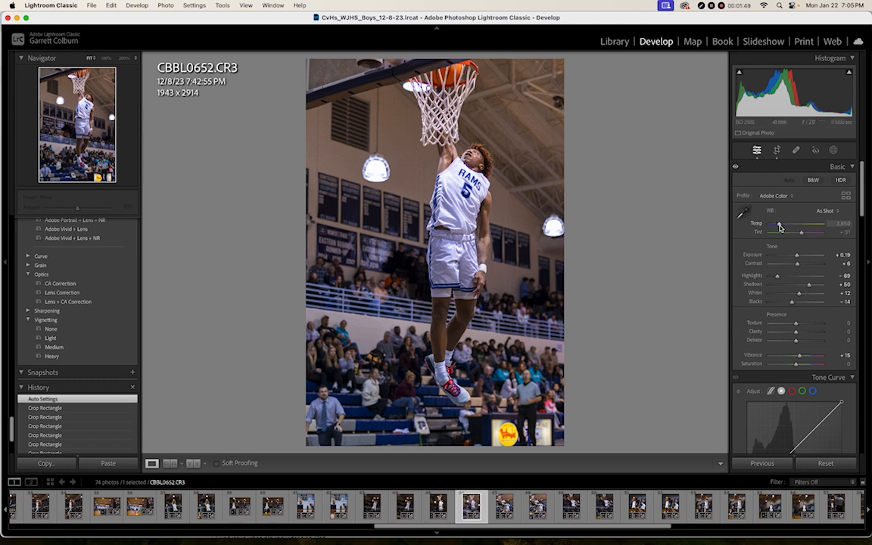
drag(780, 227, 779, 226)
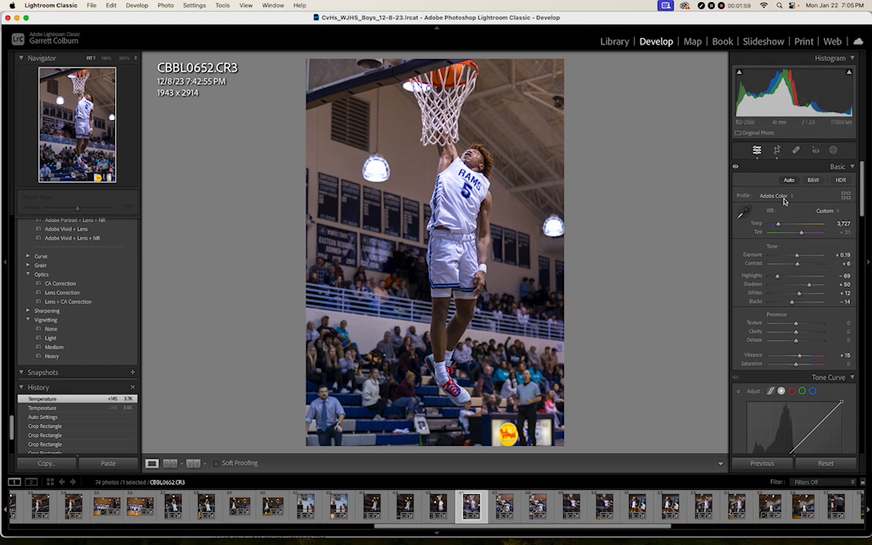
- Create a Background mask and darken it by setting its exposure to -0.89
click(833, 151)
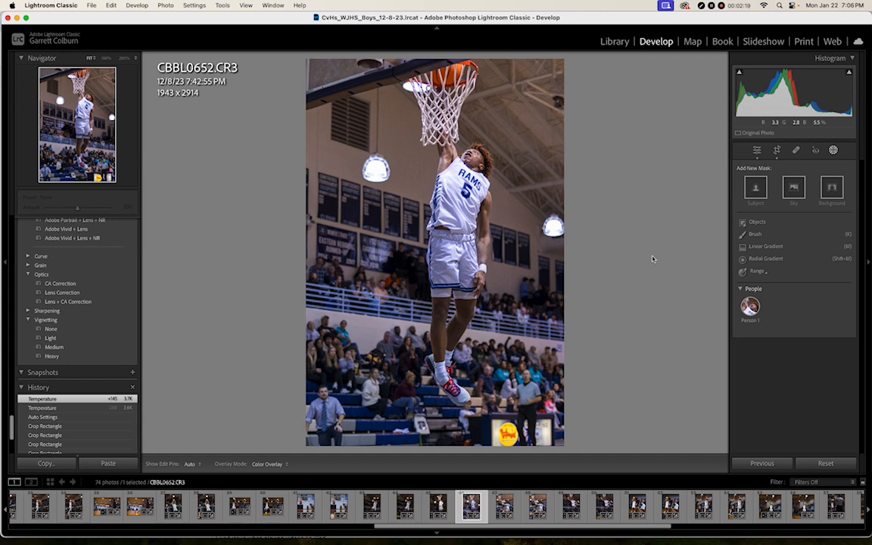
click(828, 192)
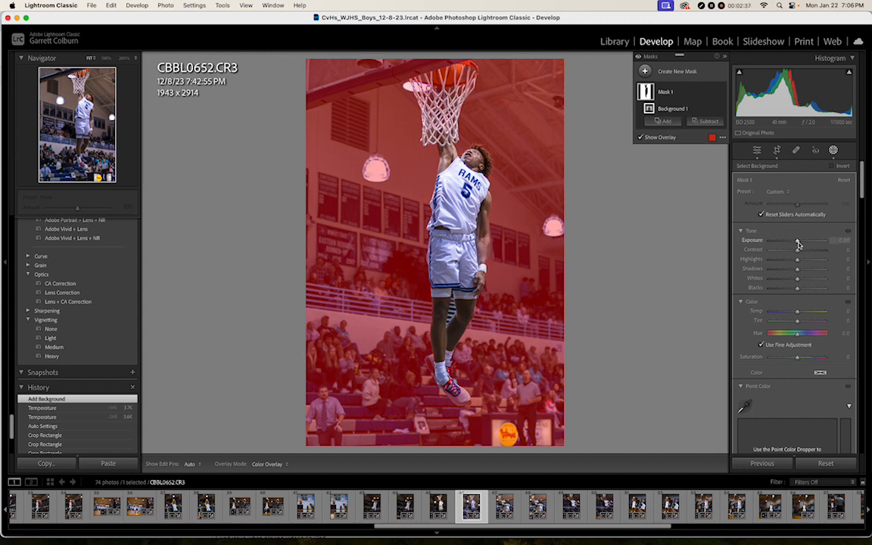
drag(798, 242, 792, 244)
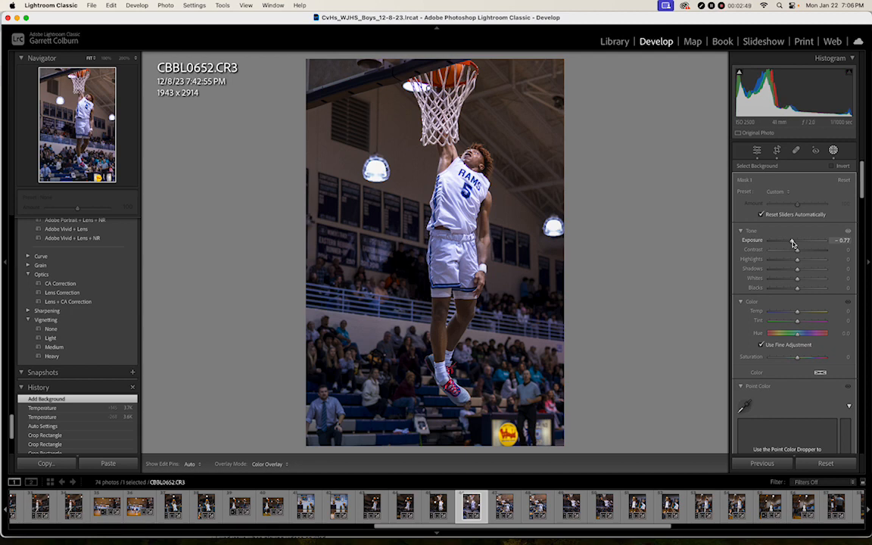
drag(793, 243, 791, 241)
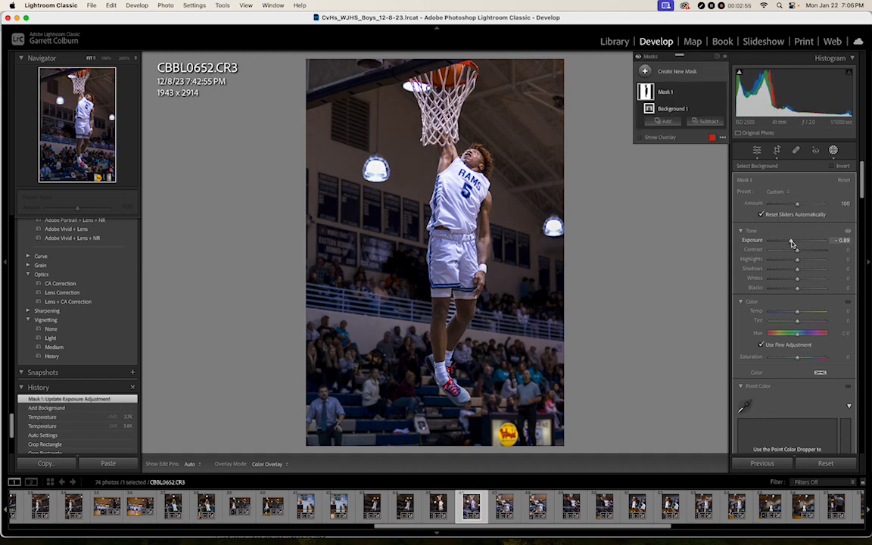
- Add a size 2.0 brush to the background mask and paint the gap between the player's legs below the shorts
click(664, 121)
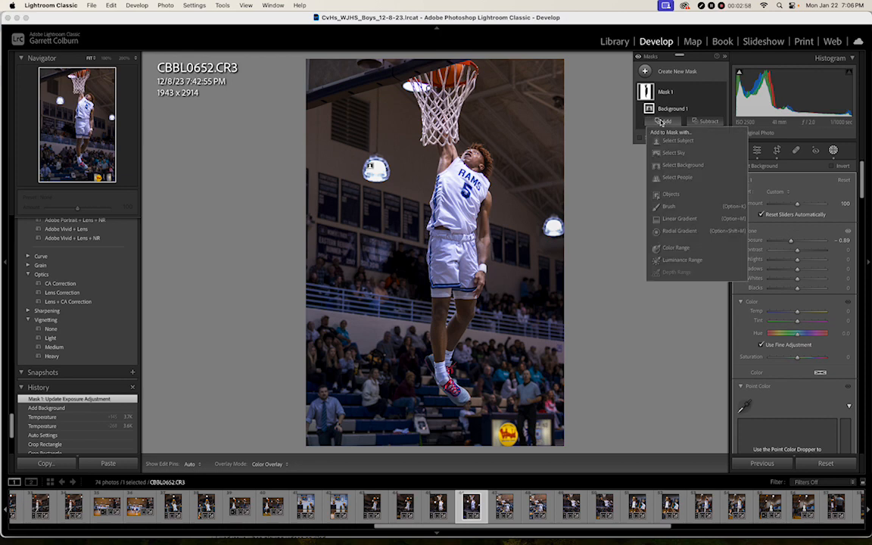
click(676, 205)
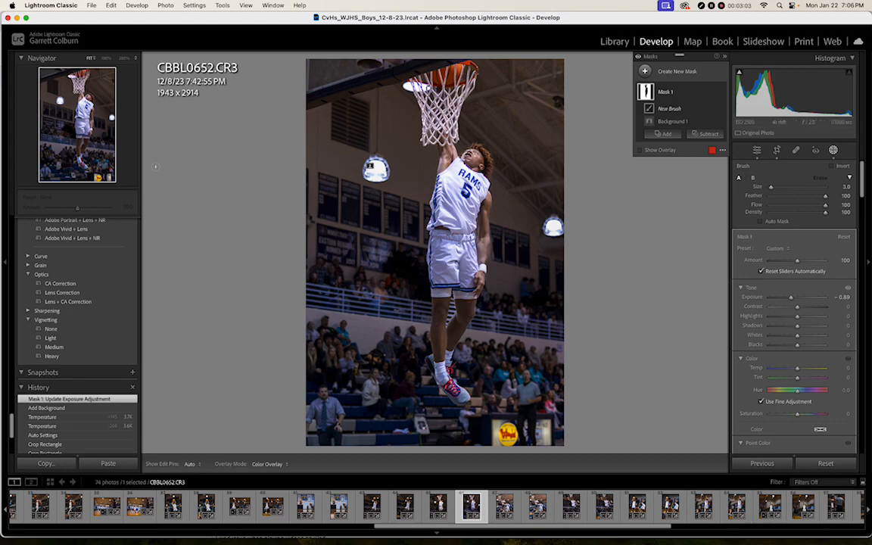
click(83, 142)
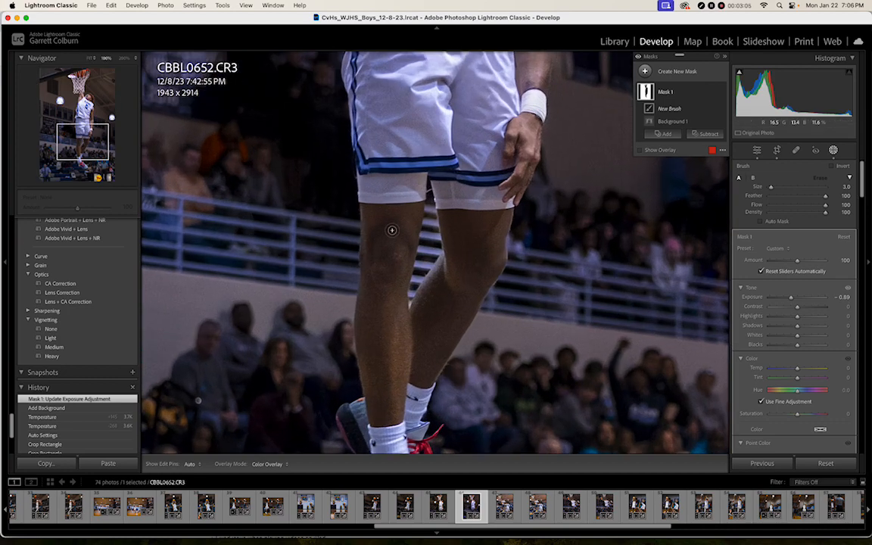
key([)
key(h)
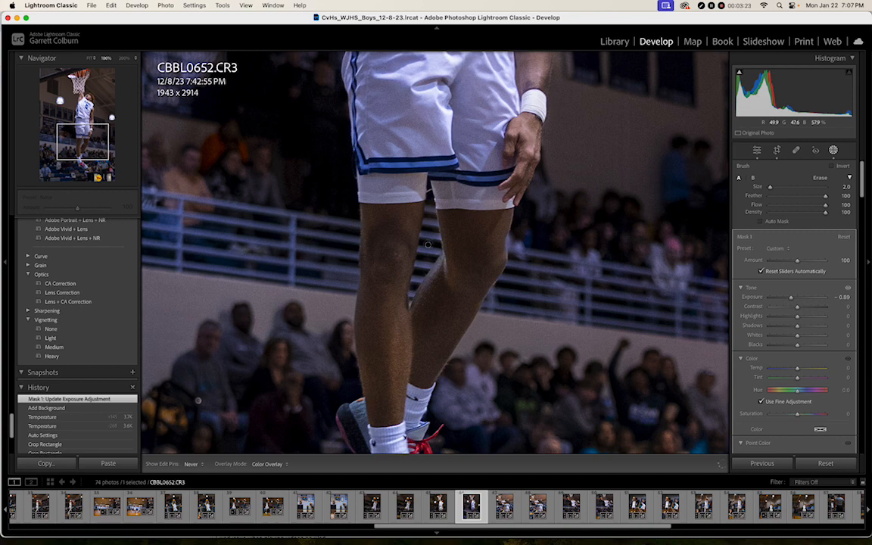
key(k)
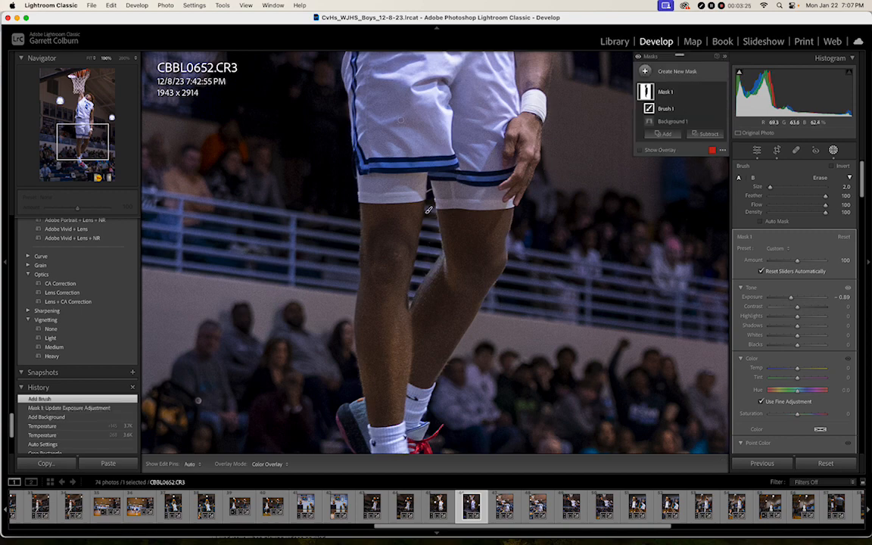
- Subtract the basketball and rim area from the background mask with a size 9.0 brush
click(95, 138)
drag(95, 138, 85, 86)
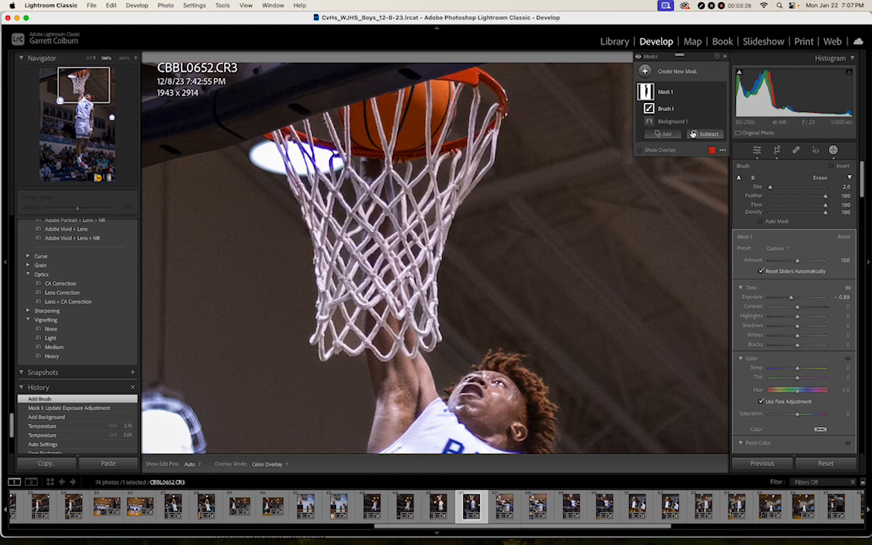
click(705, 133)
click(712, 219)
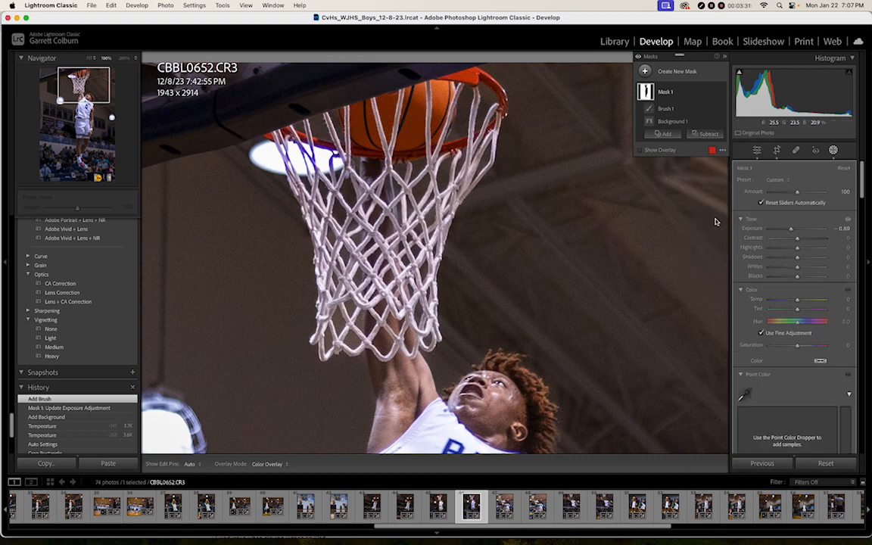
key(h)
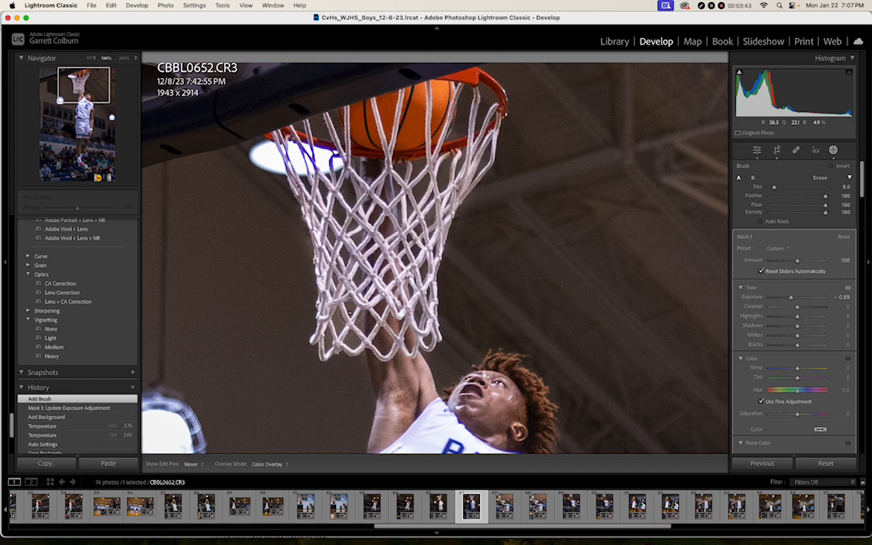
drag(421, 142, 430, 148)
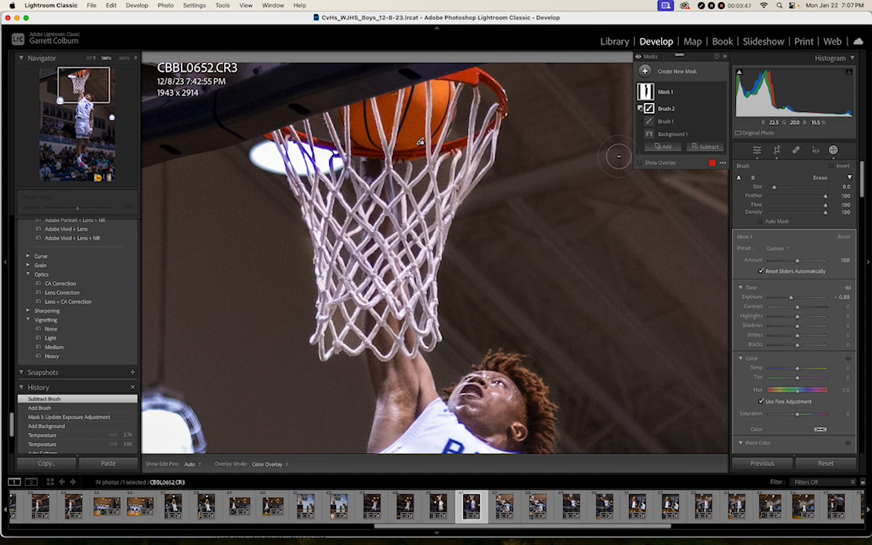
- Add another size 9.0 brush to the background mask and paint over the lower part of the net
click(664, 146)
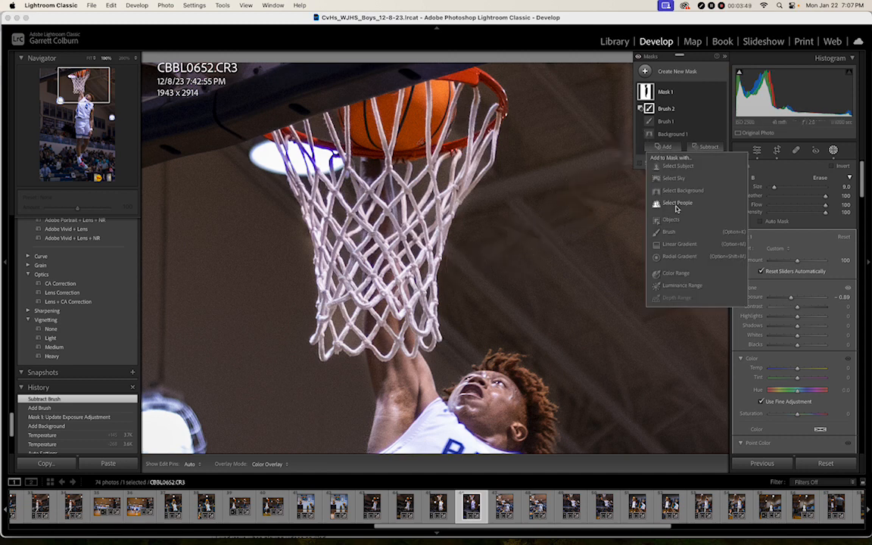
click(673, 233)
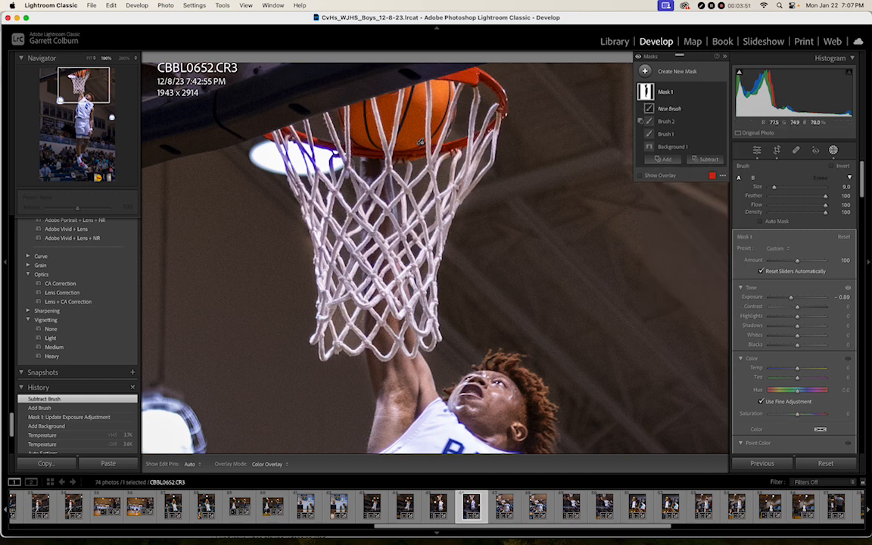
mouse_move(331, 291)
mouse_down()
mouse_move(294, 309)
mouse_move(322, 284)
mouse_move(326, 312)
mouse_up()
click(377, 285)
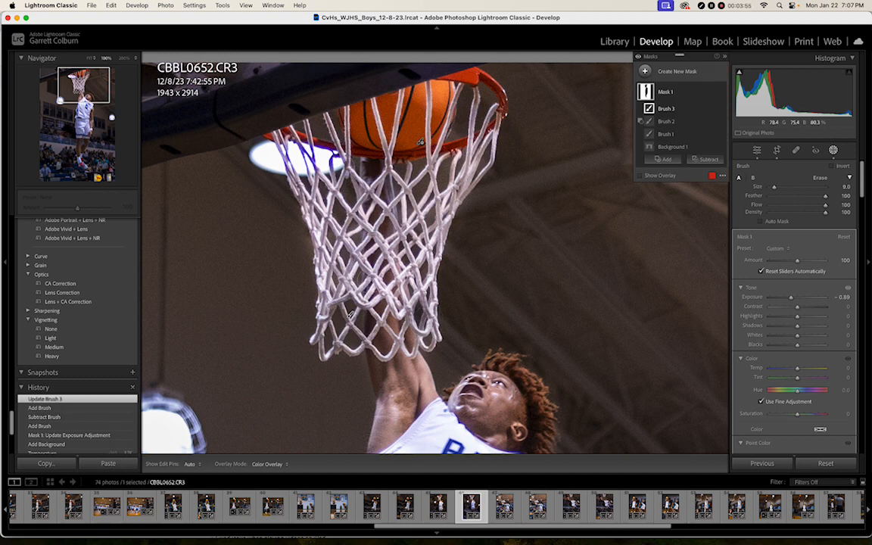
- Paint the ceiling light behind the net and the area beside the rim into the background mask, reducing the brush size to 5.0
drag(264, 158, 323, 159)
scroll(293, 157, down, 3)
drag(282, 130, 253, 122)
drag(317, 142, 320, 145)
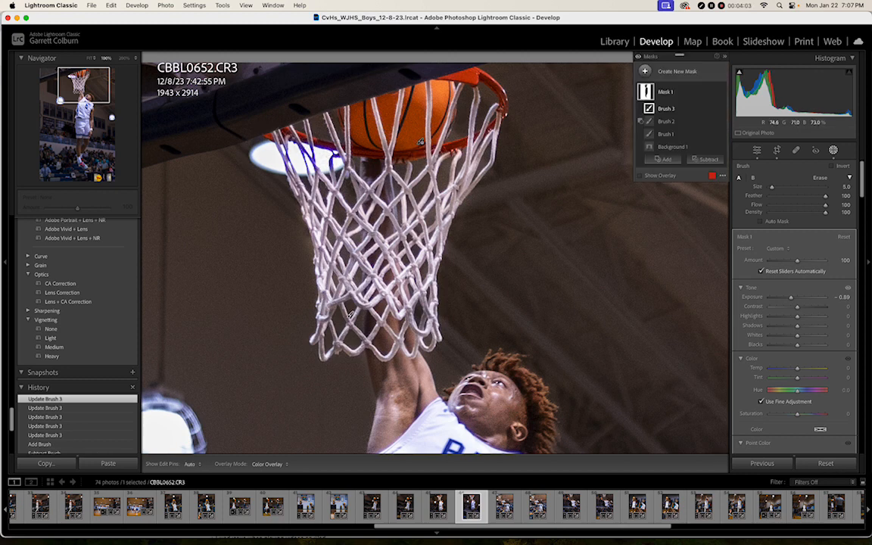
- Paint the background gaps between the ball, rim and upper net into the mask with the size 5.0 brush, and finish masking
drag(409, 128, 461, 122)
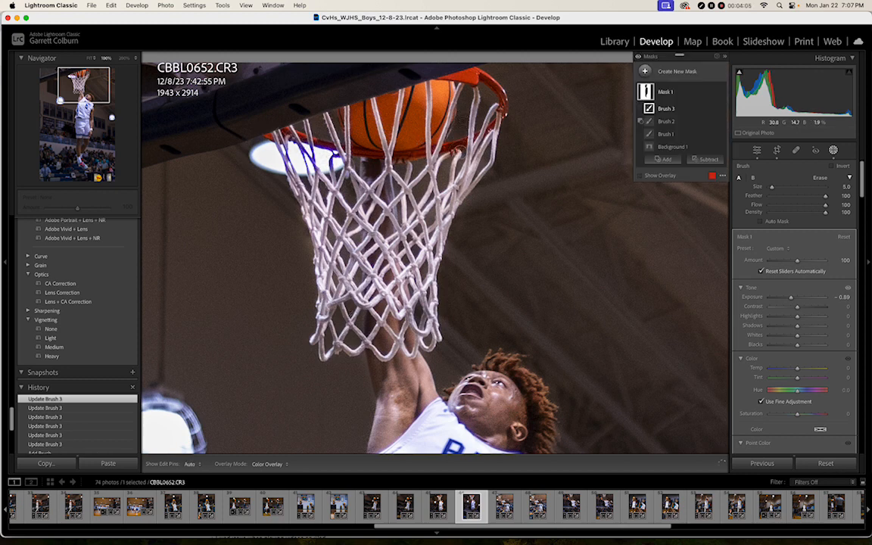
drag(413, 134, 380, 159)
mouse_move(443, 168)
mouse_down()
mouse_move(448, 177)
mouse_move(461, 169)
mouse_up()
drag(445, 181, 439, 192)
drag(376, 168, 418, 144)
drag(482, 155, 481, 162)
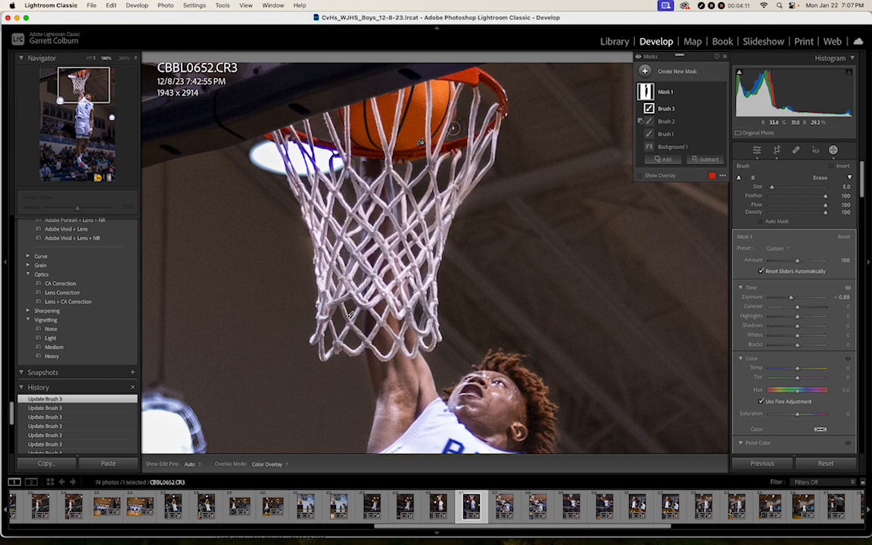
drag(452, 130, 450, 145)
click(758, 150)
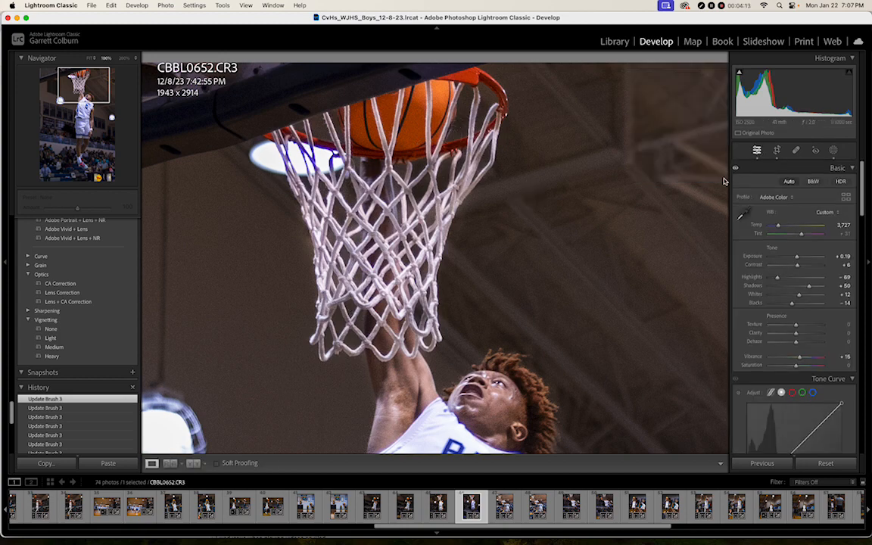
- Set the photo's Texture to +10, Clarity to +10 and Dehaze to +5
click(570, 292)
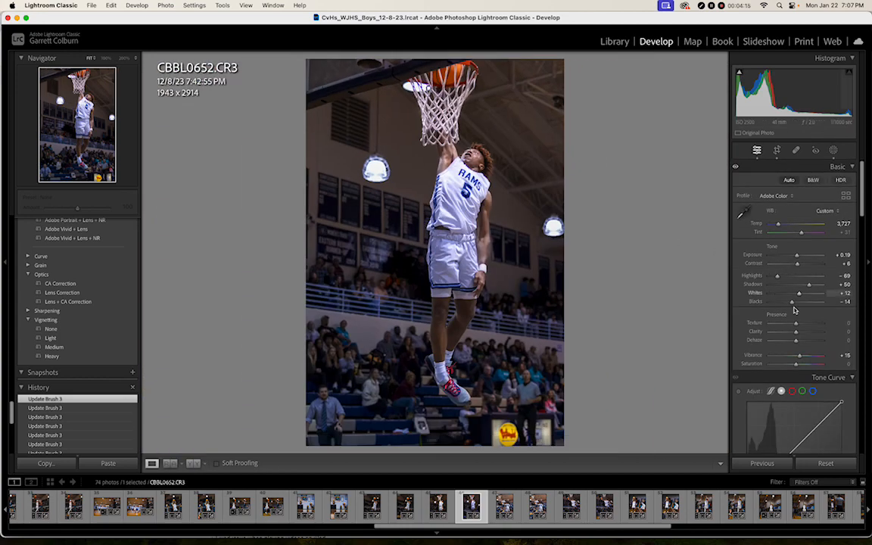
click(842, 324)
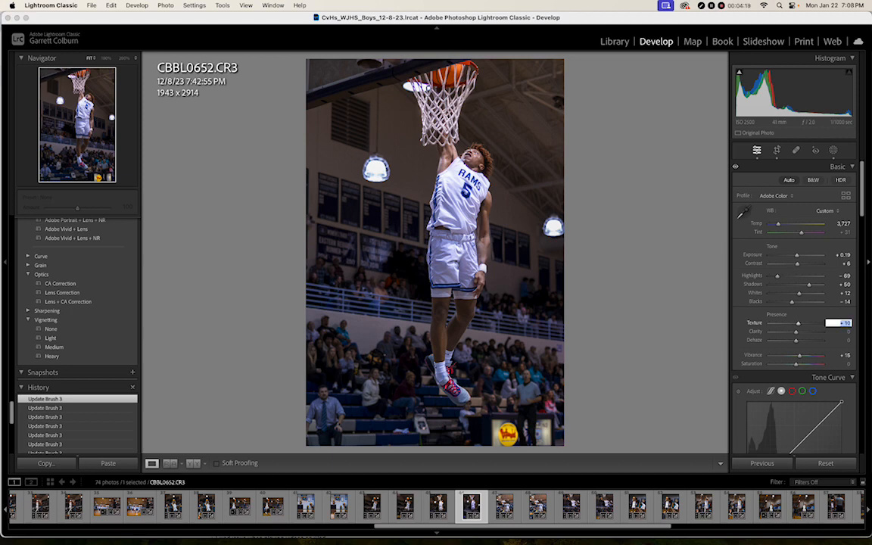
click(845, 333)
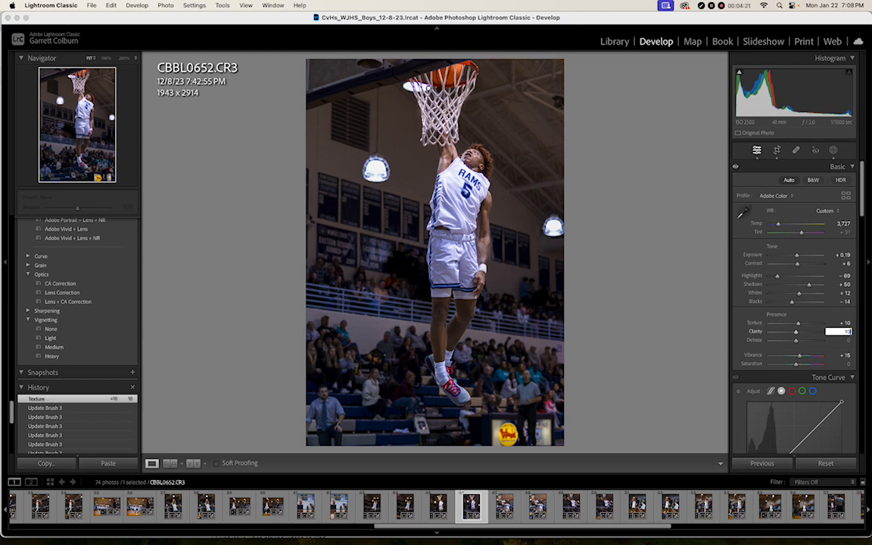
text(10)
key(Return)
click(842, 340)
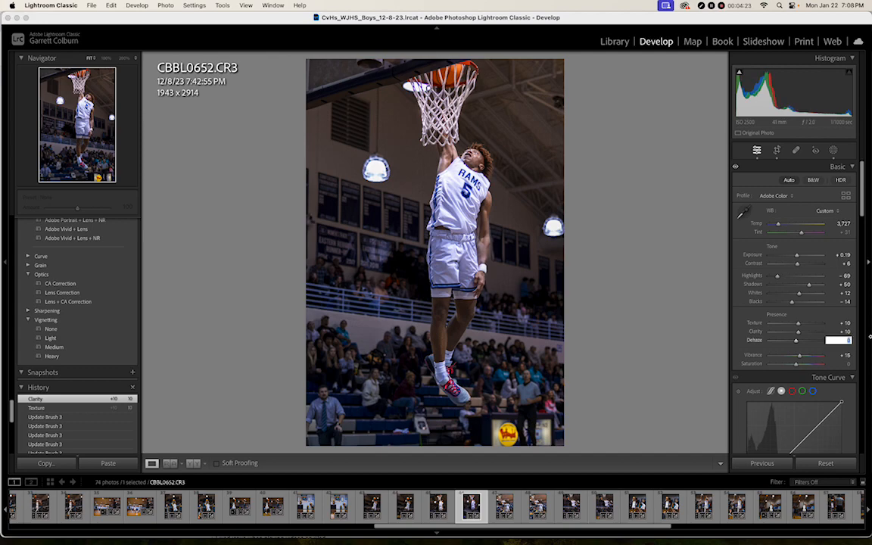
text(5)
key(Return)
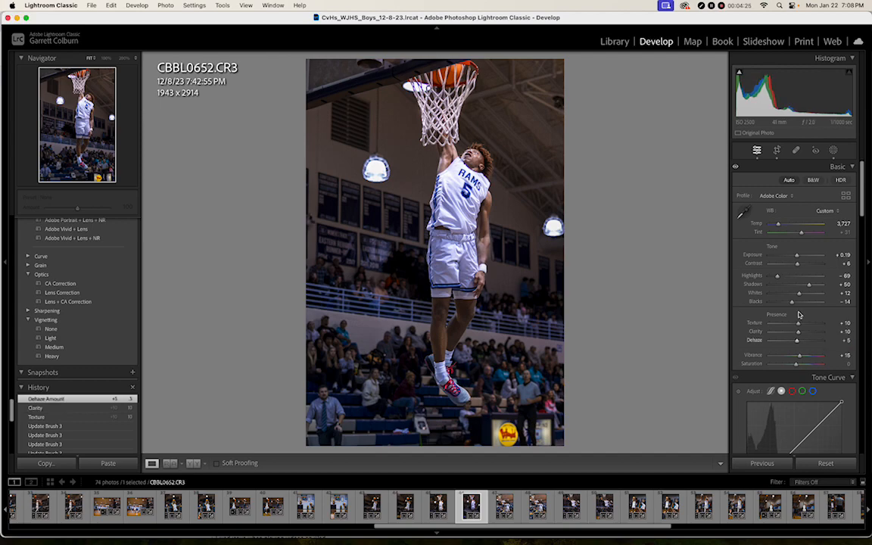
- Extend the background mask's first brush over the bright halo beside the player's lowered arm at size 5.0, and finish masking
click(479, 232)
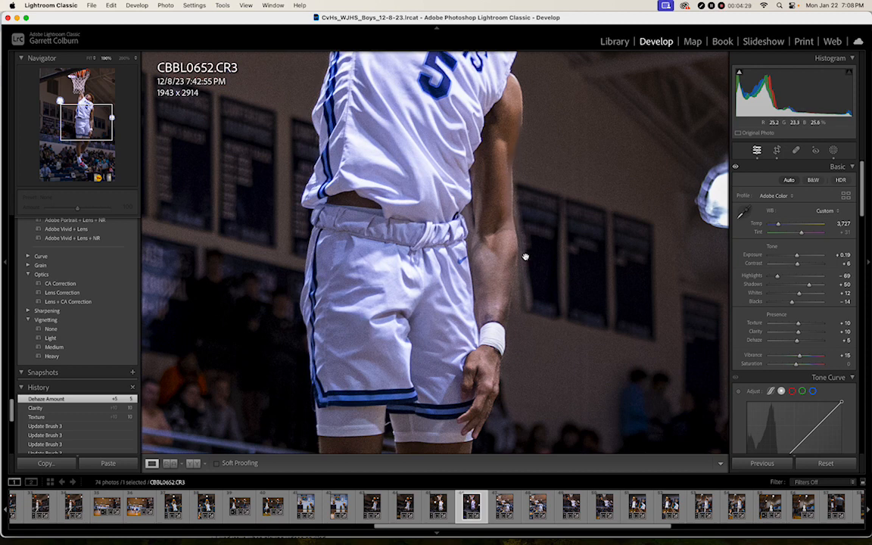
scroll(470, 257, up, 2)
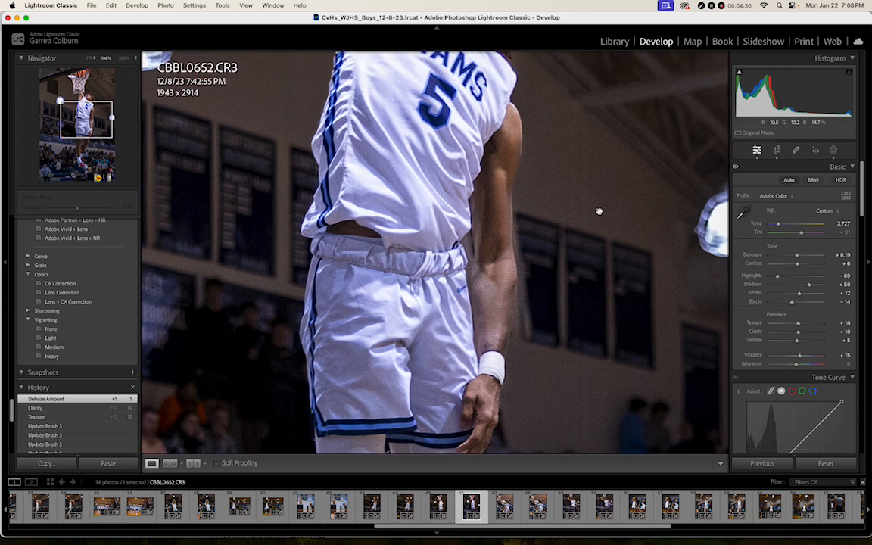
click(833, 151)
click(683, 95)
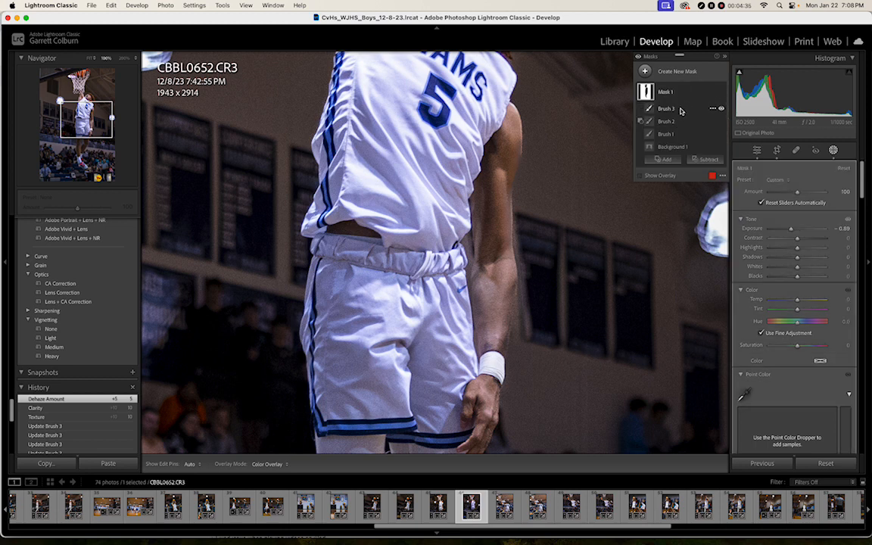
click(679, 134)
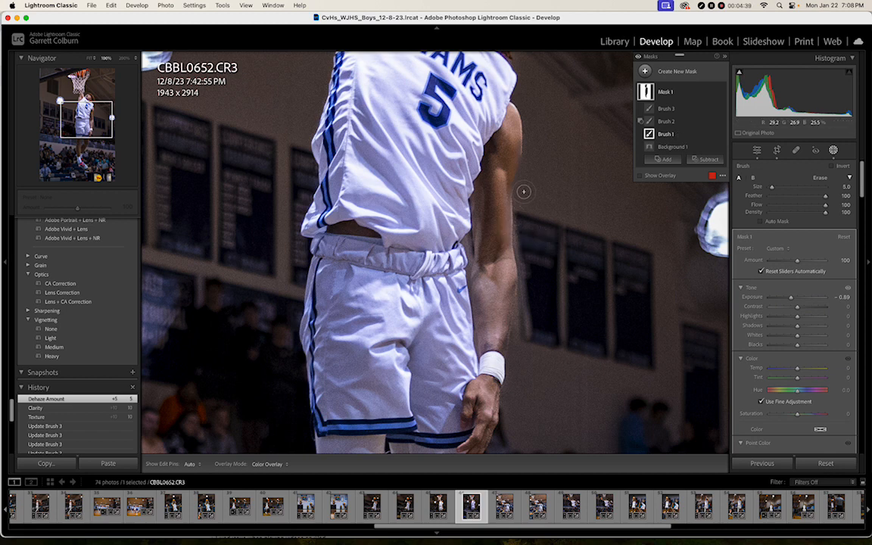
key(h)
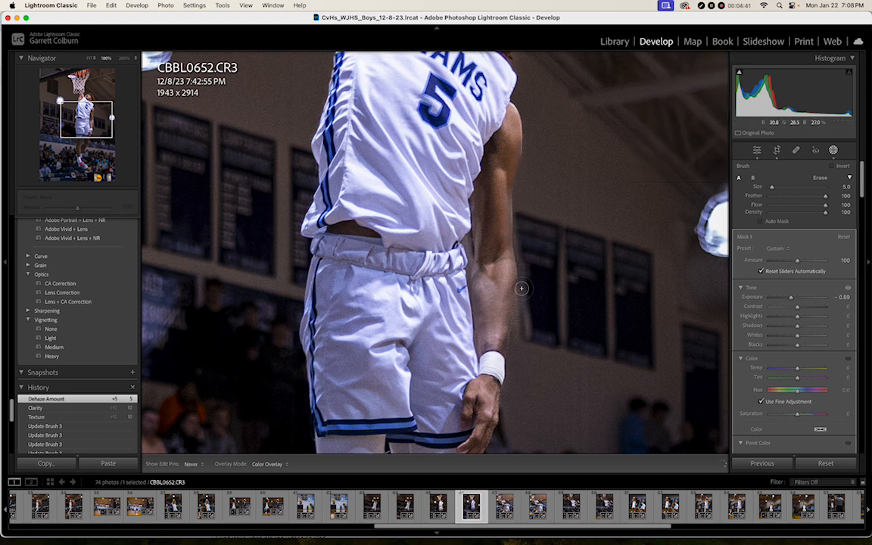
mouse_move(521, 339)
mouse_down()
mouse_move(462, 213)
mouse_move(420, 218)
mouse_up()
mouse_move(468, 251)
mouse_down()
mouse_move(466, 274)
mouse_move(470, 236)
mouse_up()
key(h)
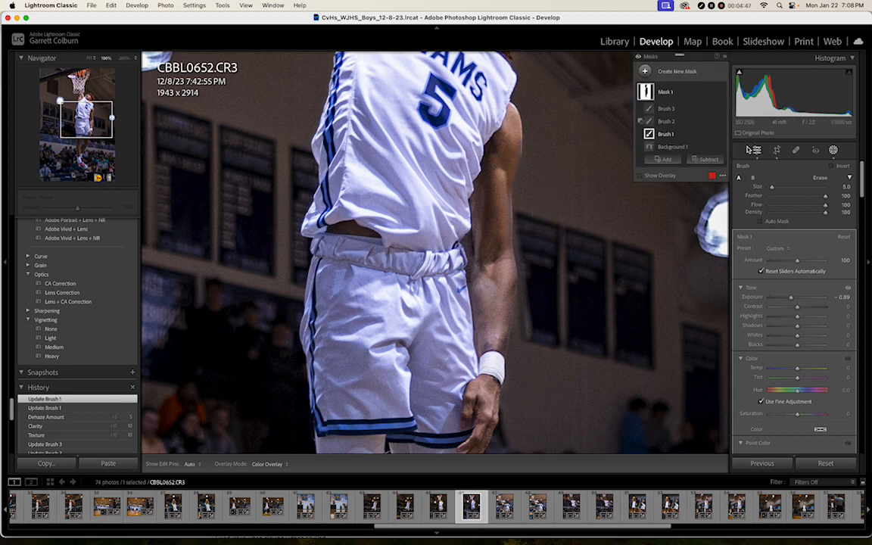
click(757, 150)
- Set Contrast to +31 and Saturation to -3, and apply the Medium Contrast point curve
click(670, 280)
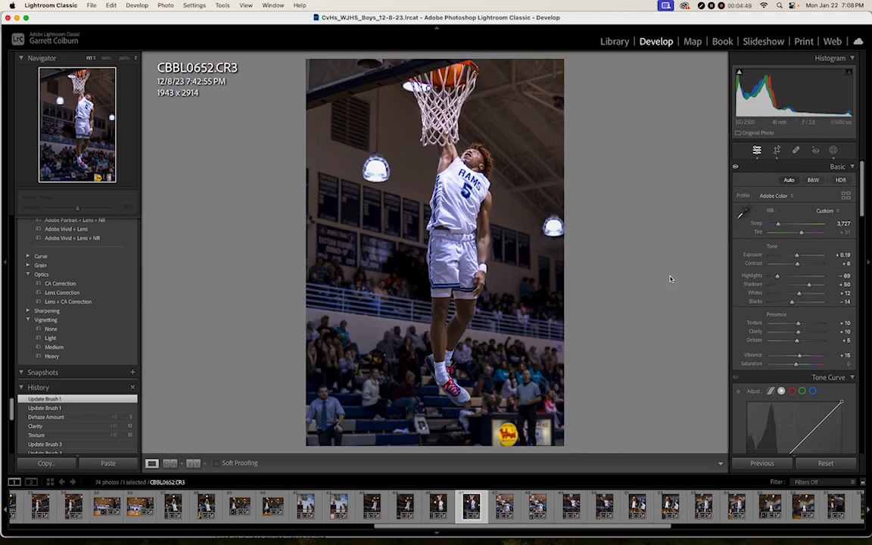
drag(797, 263, 804, 268)
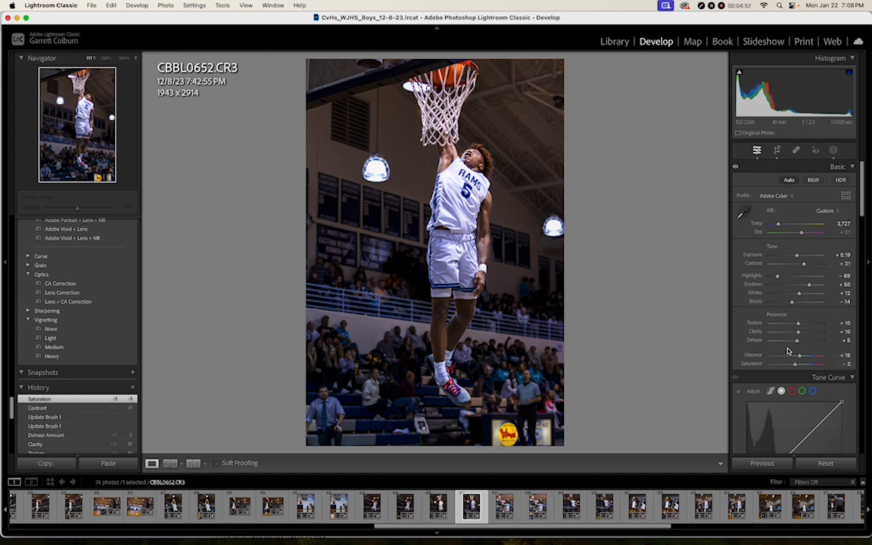
scroll(779, 350, down, 2)
scroll(778, 348, down, 6)
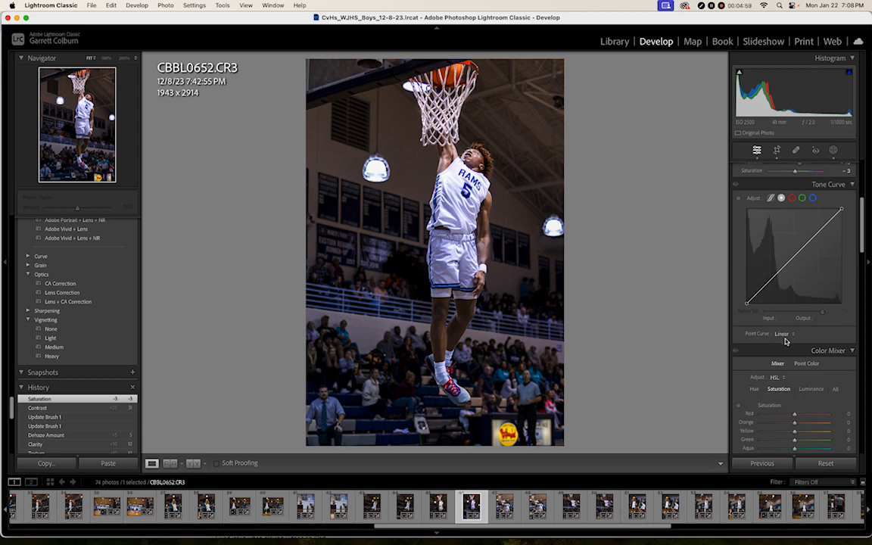
click(785, 334)
click(789, 344)
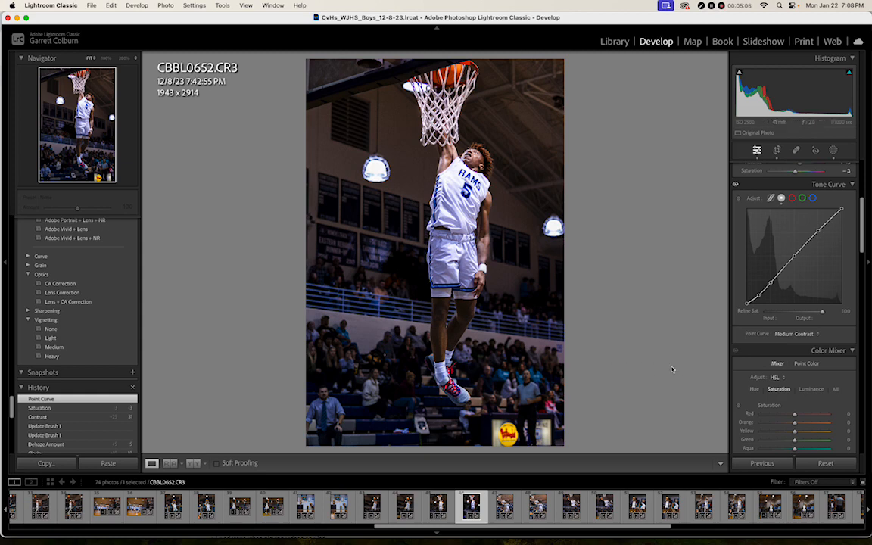
- Set the color mixer saturation to -43 for purple, -33 for magenta and -8 for red, and set Whites to -2
scroll(746, 397, down, 1)
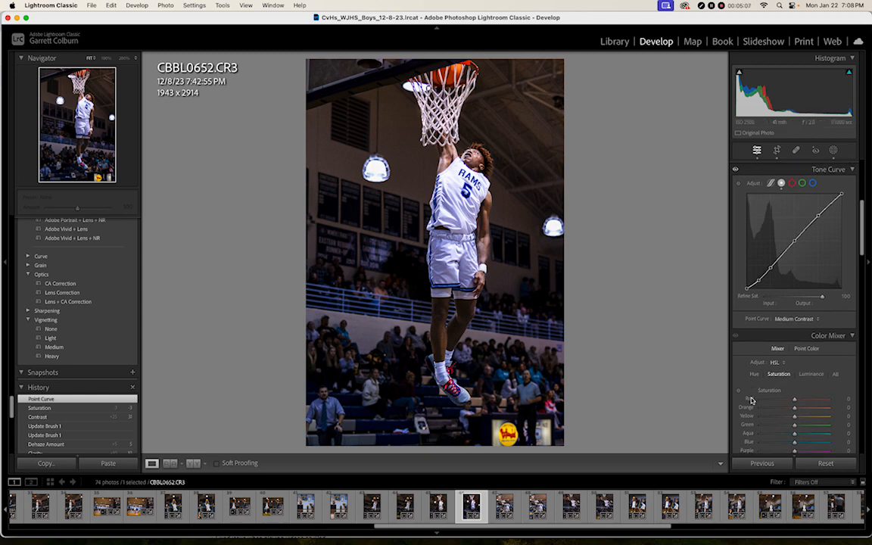
scroll(752, 398, down, 2)
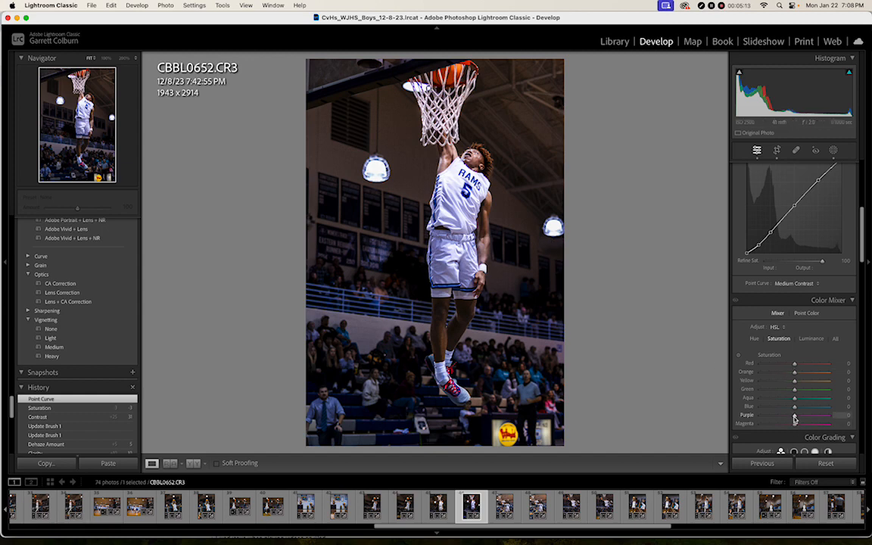
mouse_move(794, 418)
mouse_down()
mouse_move(780, 416)
mouse_move(784, 426)
mouse_up()
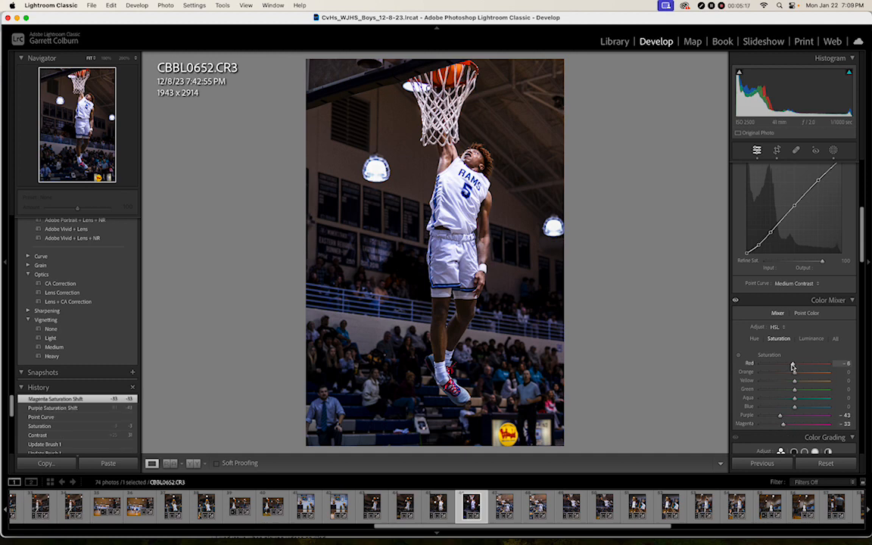
drag(794, 363, 791, 367)
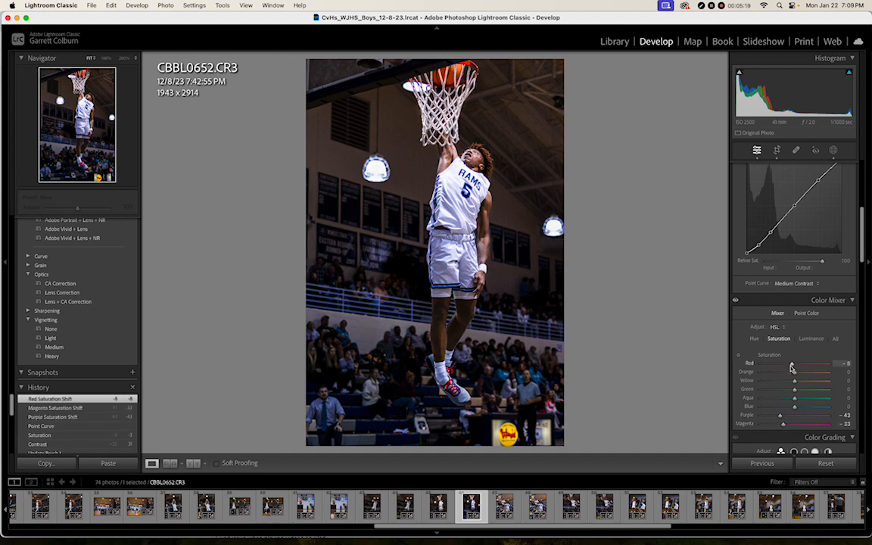
scroll(792, 312, up, 8)
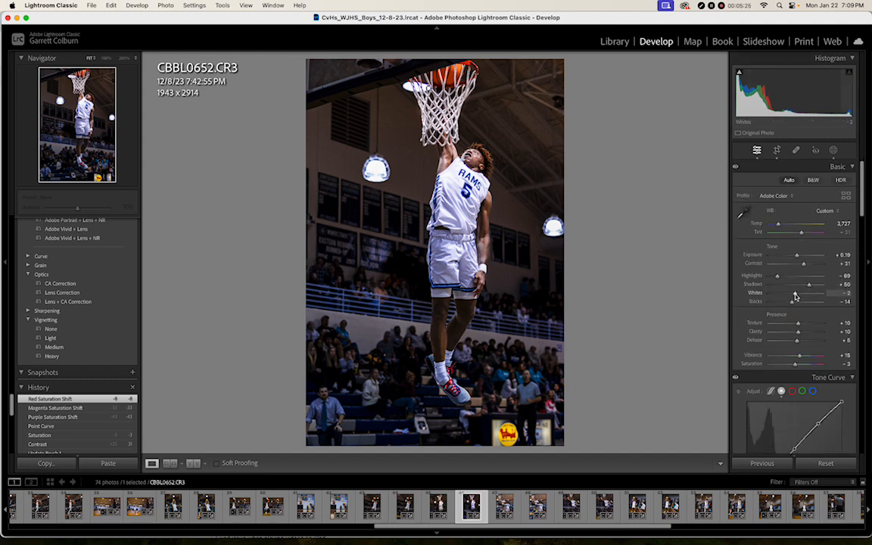
drag(795, 295, 794, 294)
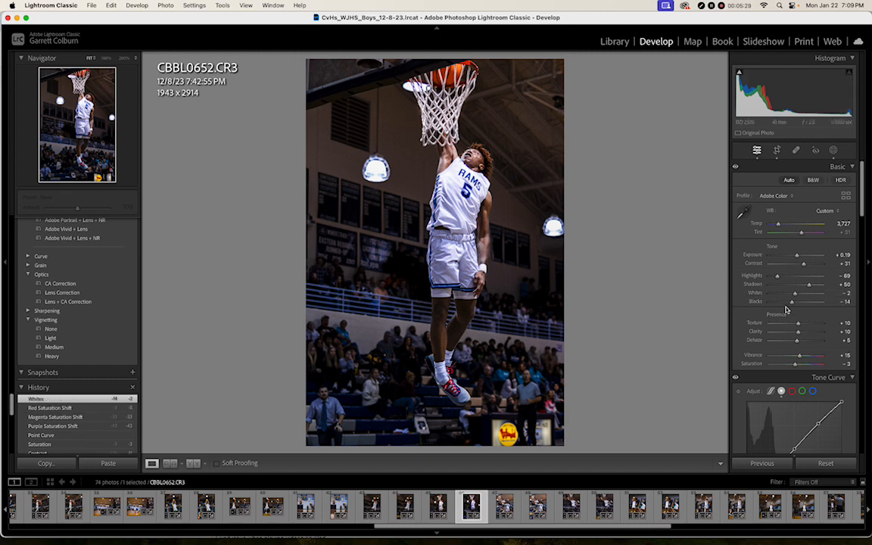
- Apply AI Denoise to the photo with an amount of 50 and stack the new DNG with the original
scroll(782, 312, down, 7)
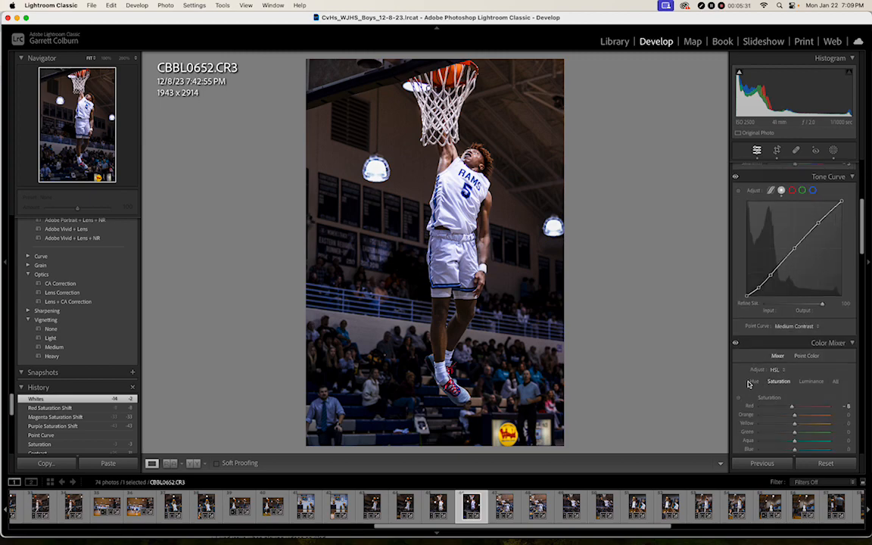
click(529, 189)
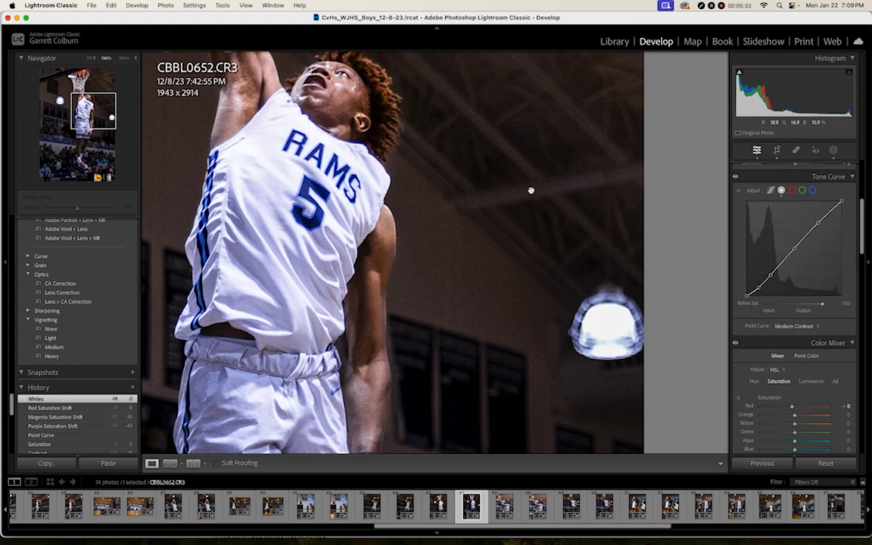
scroll(749, 386, down, 12)
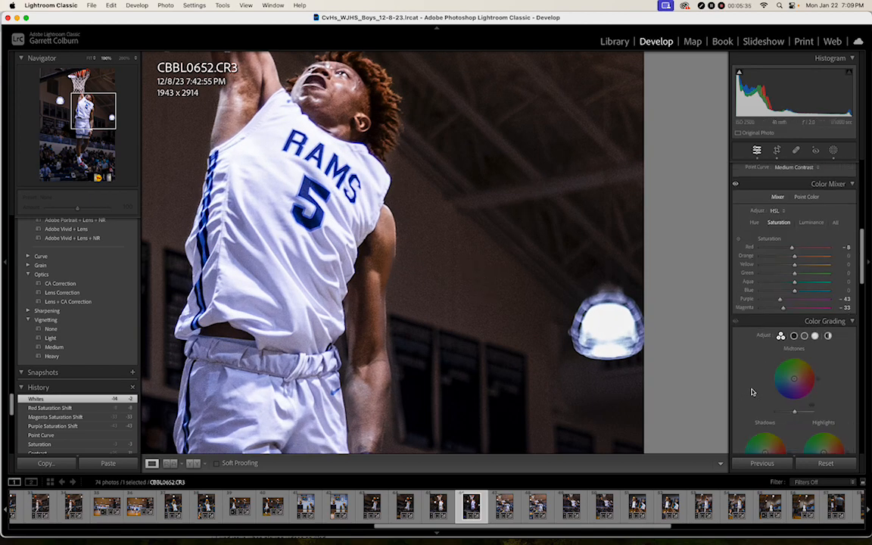
scroll(752, 392, down, 8)
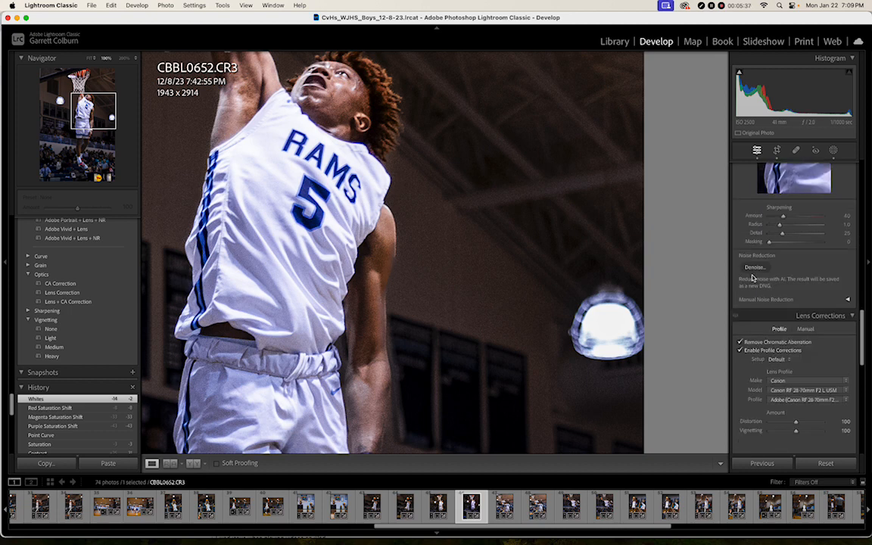
click(754, 268)
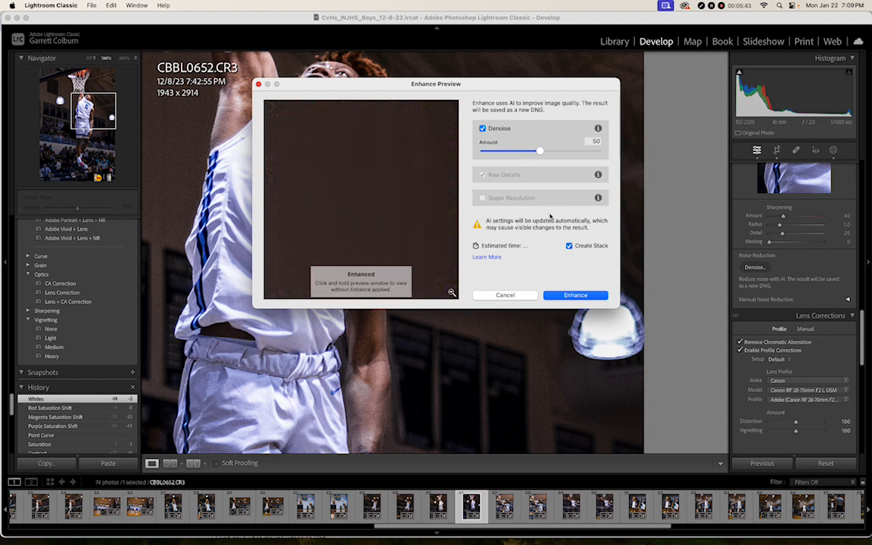
click(574, 295)
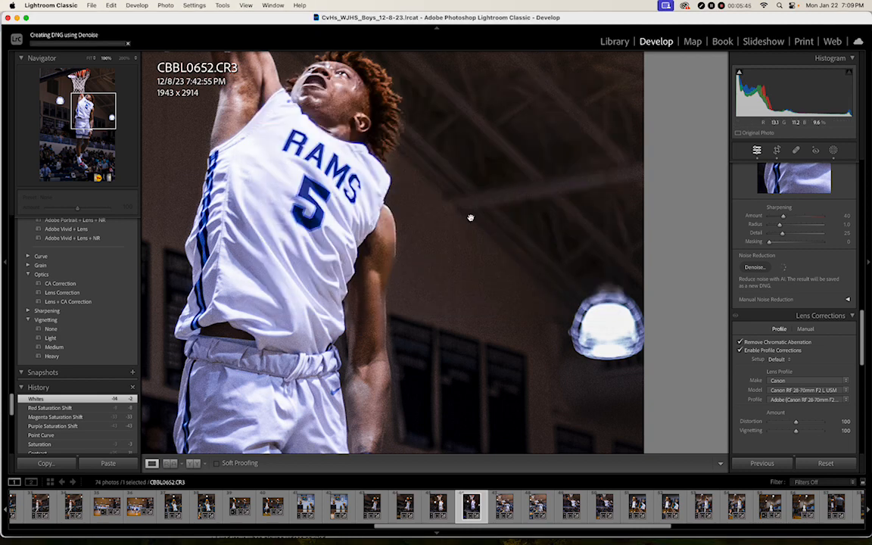
drag(436, 190, 522, 294)
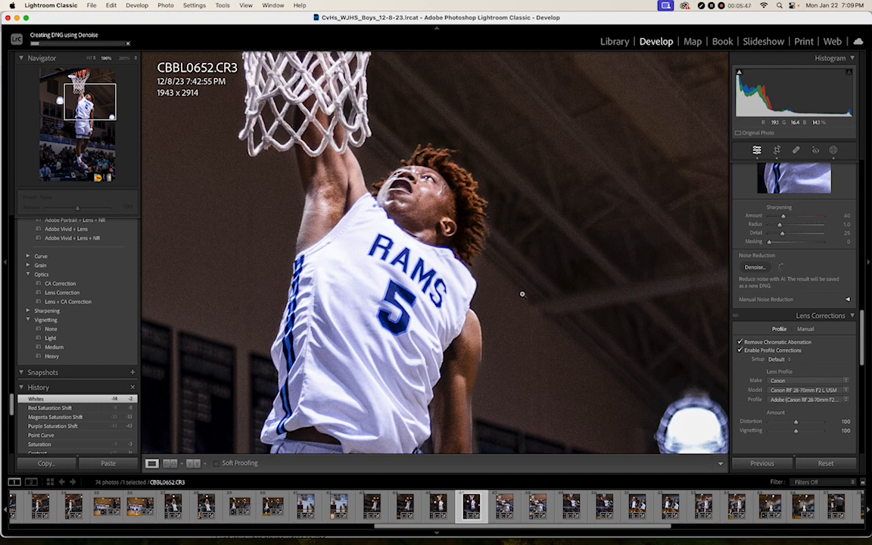
click(521, 294)
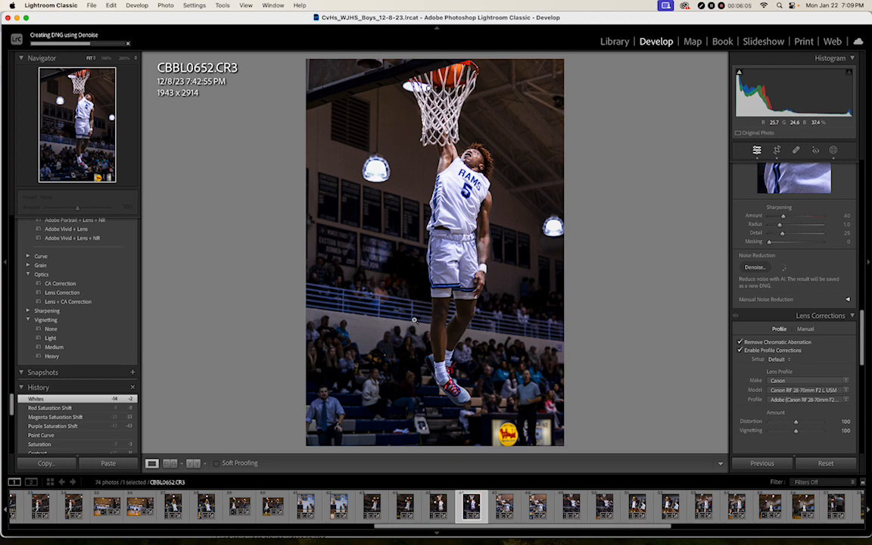
click(456, 155)
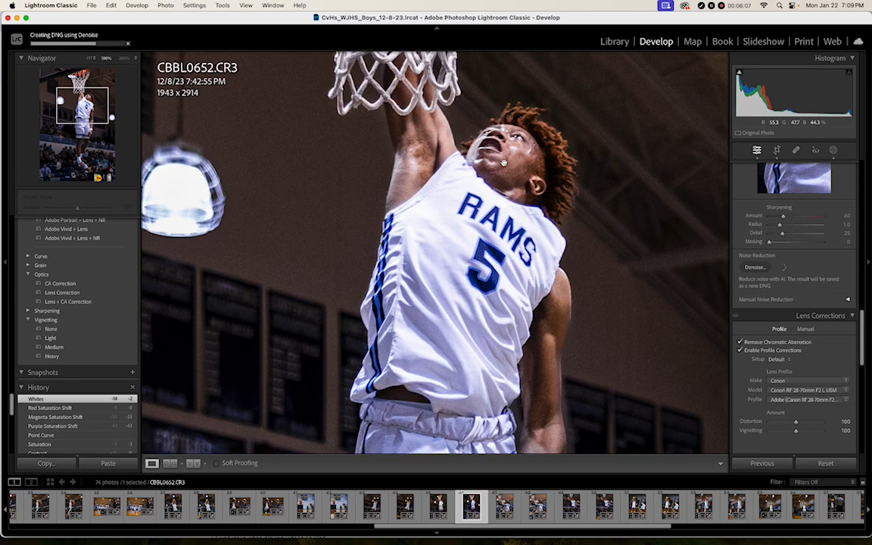
click(483, 181)
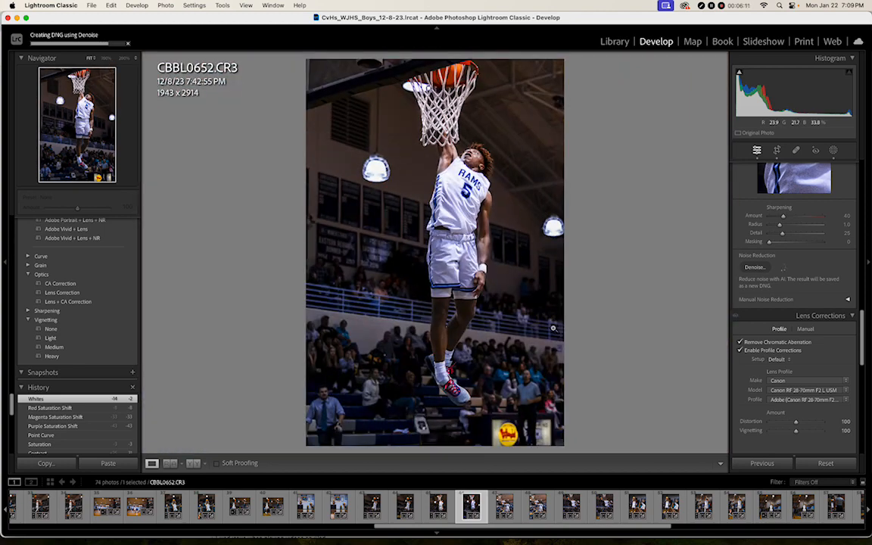
- Review the denoised photo's settings and compare the photo with the earlier enhanced edit of the same dunk
scroll(816, 316, up, 5)
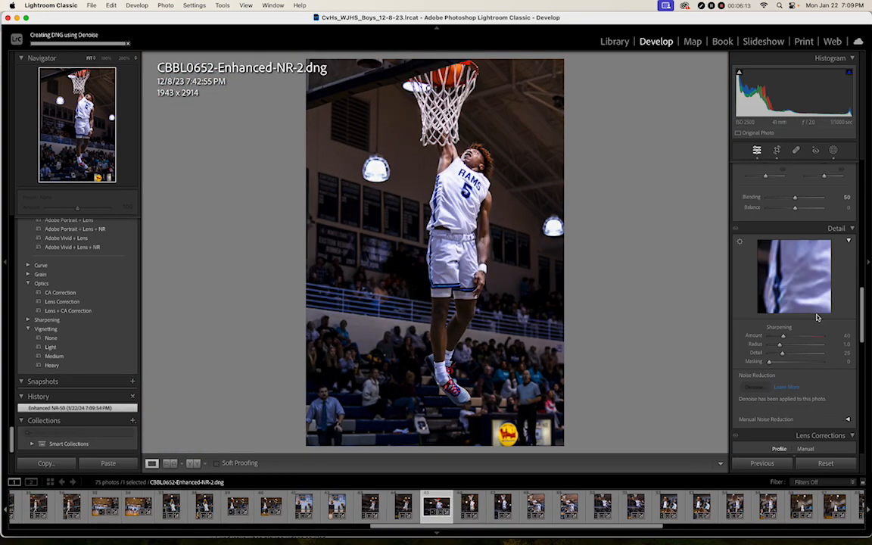
scroll(816, 318, up, 10)
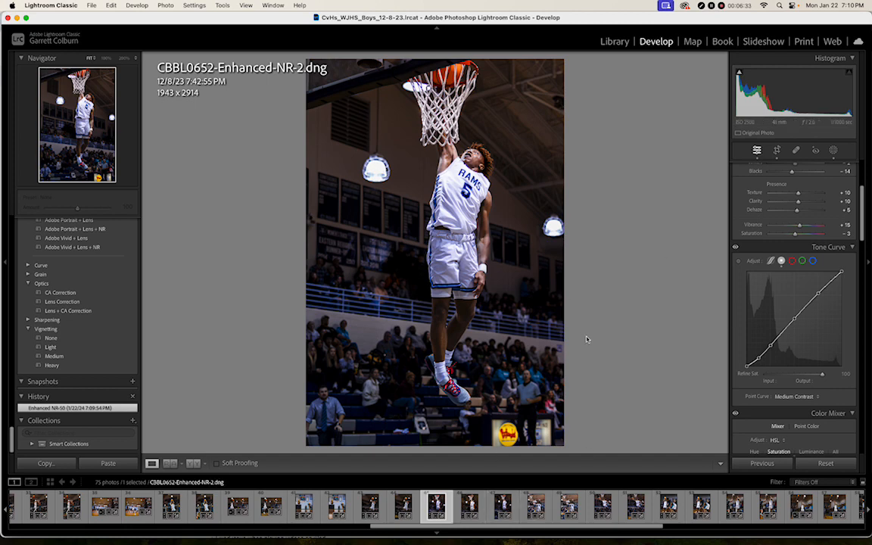
key(Right)
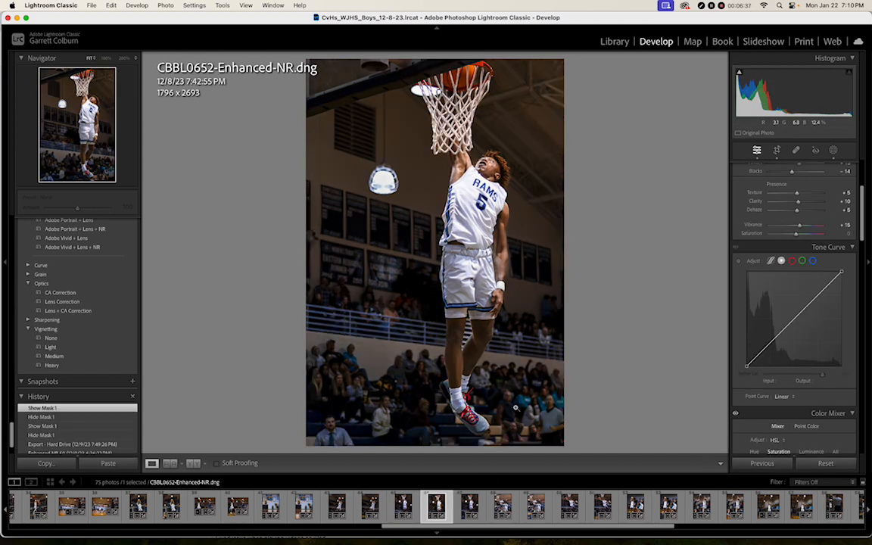
key(Left)
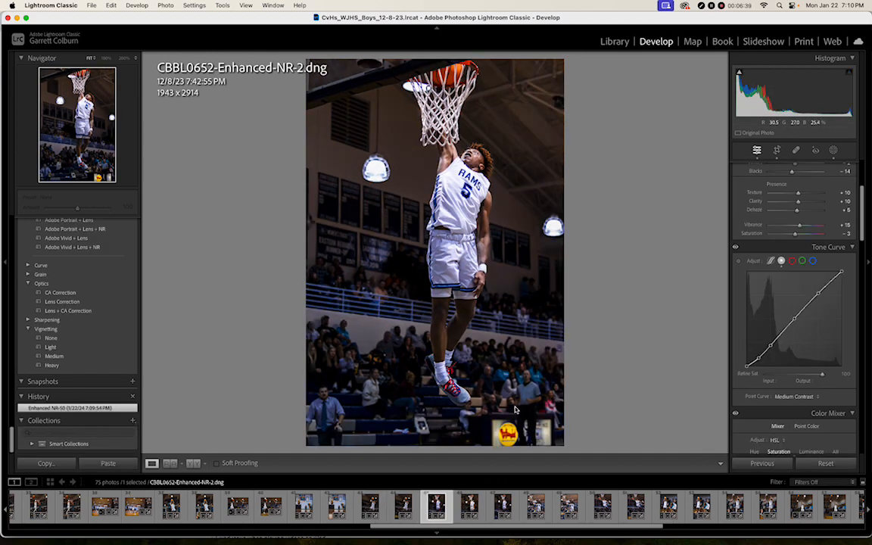
key(Right)
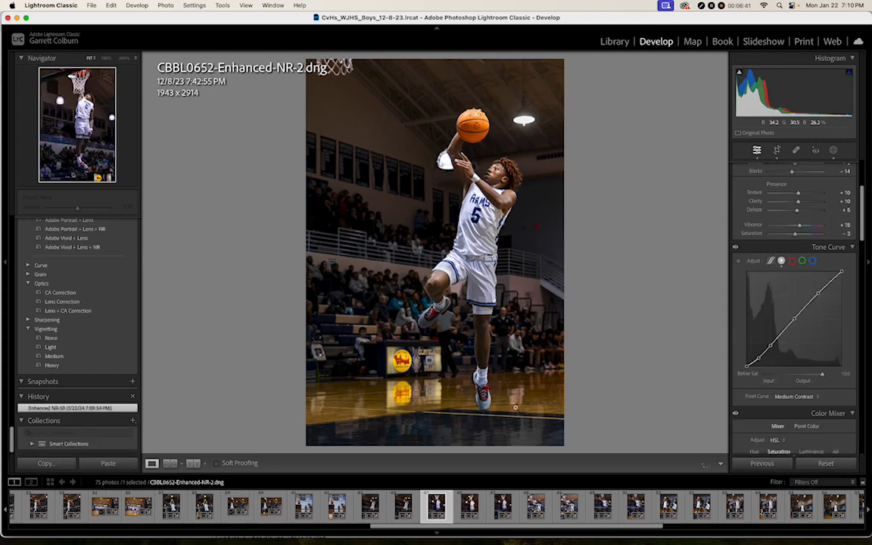